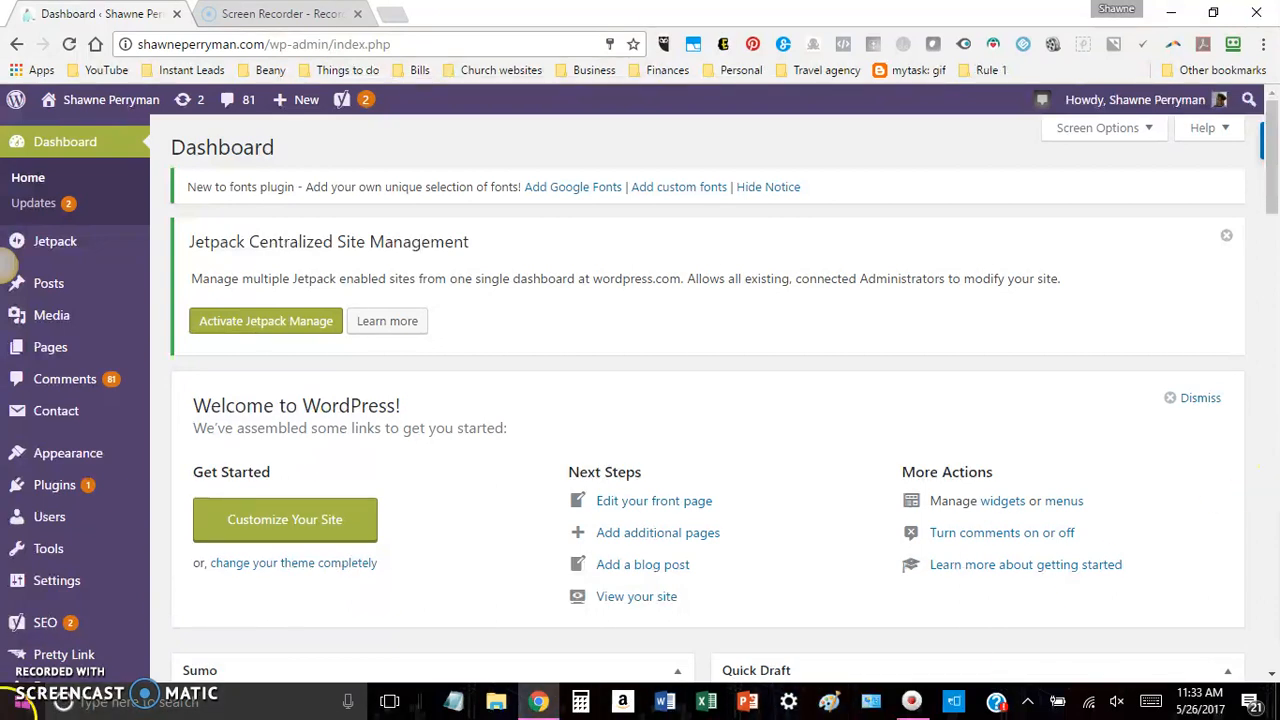
Search the plugins available to add by keyword for "publish to schedule" and locate the Publish to Schedule plugin.
mouse_move(87, 487)
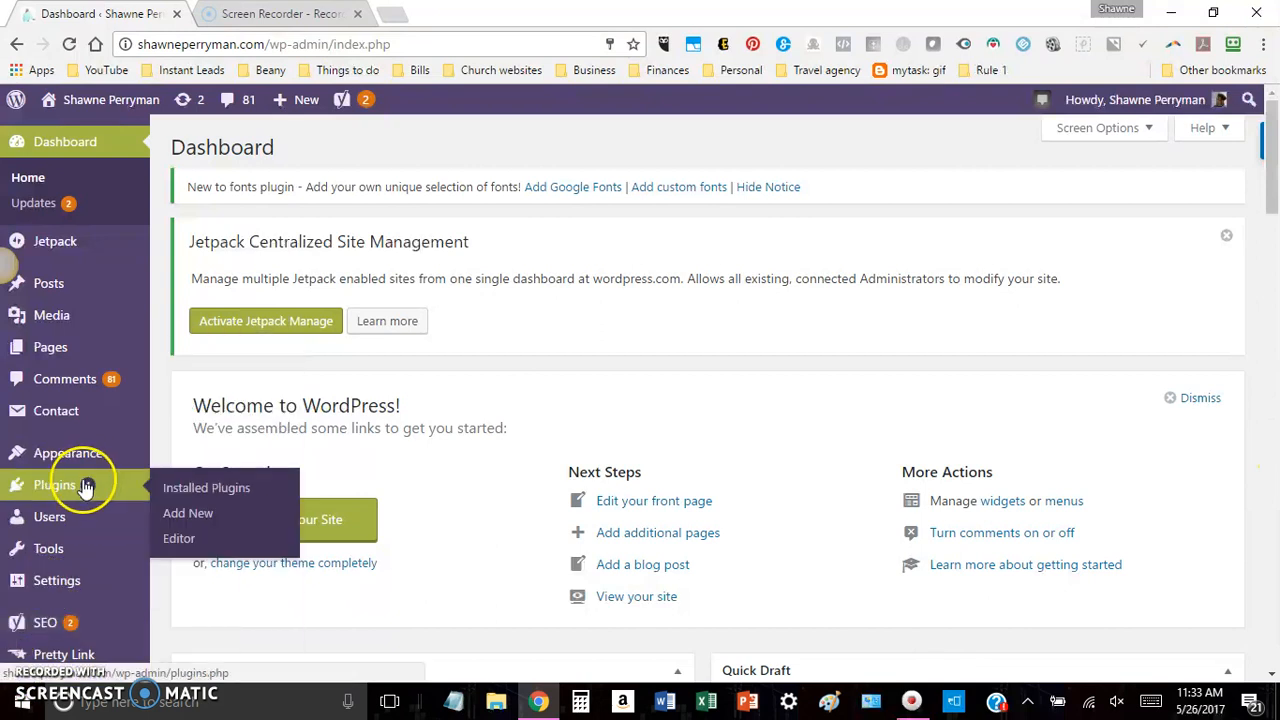
click(207, 512)
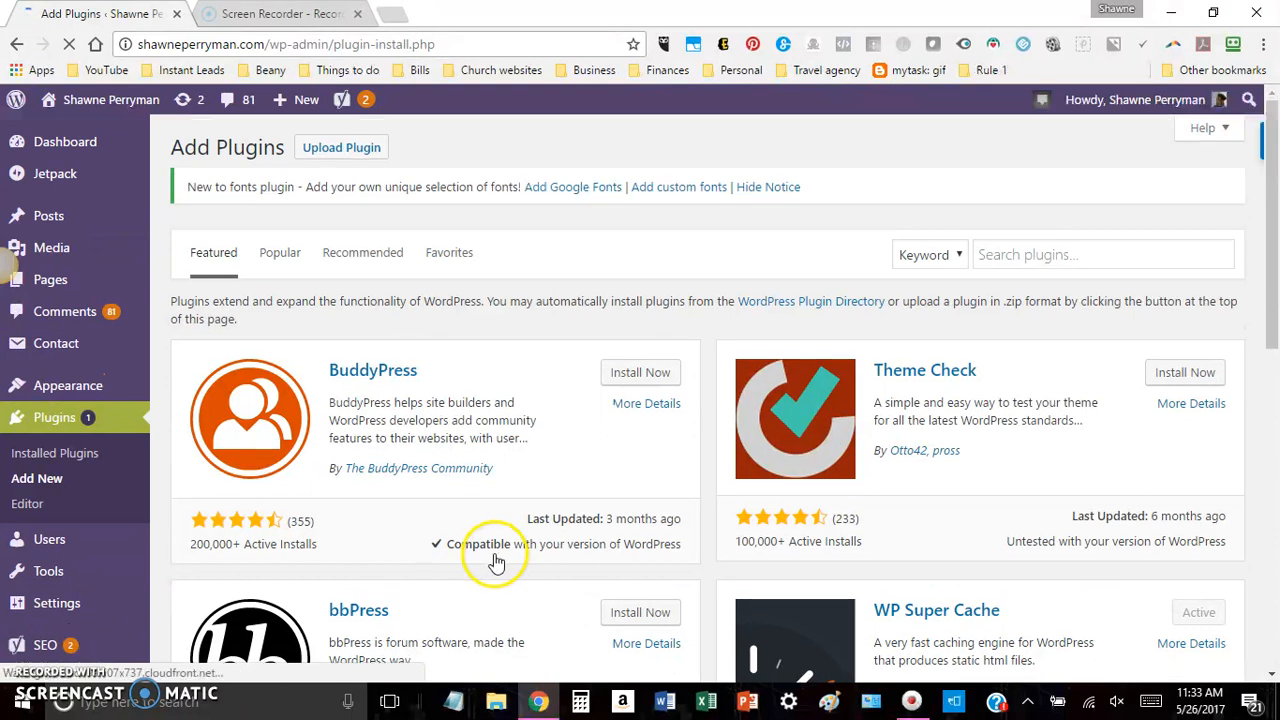
click(1092, 254)
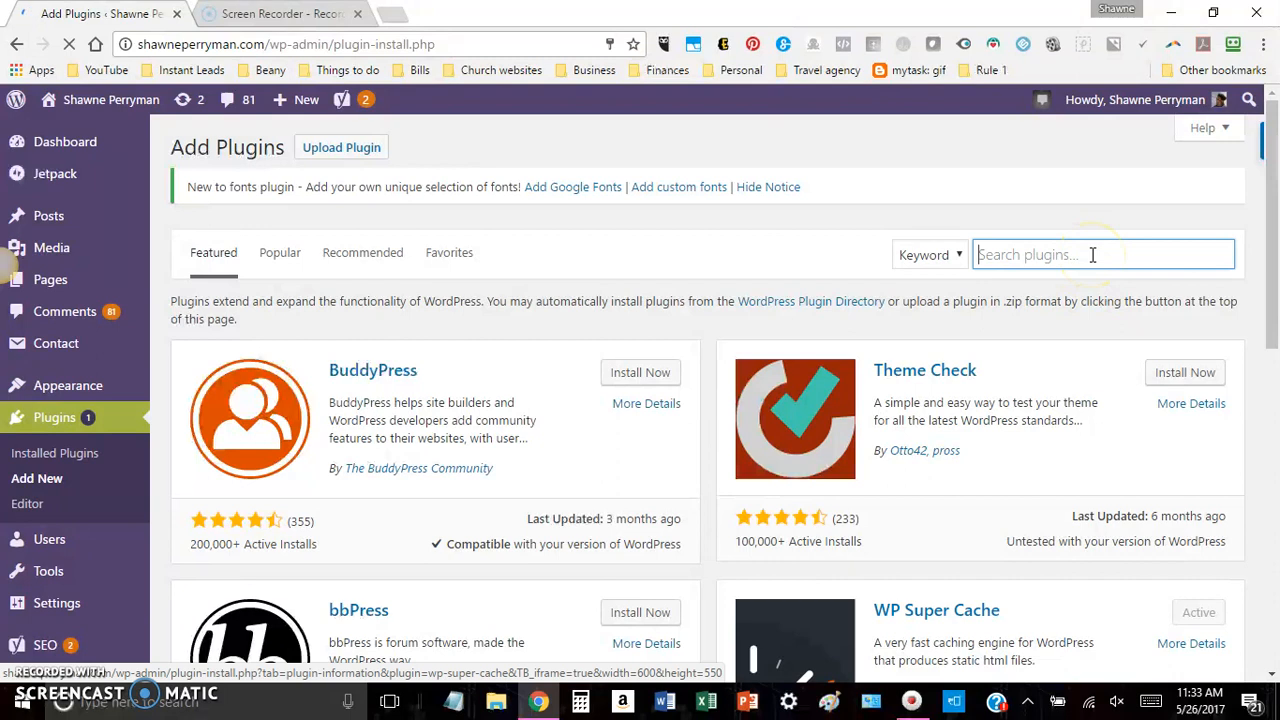
text(publish)
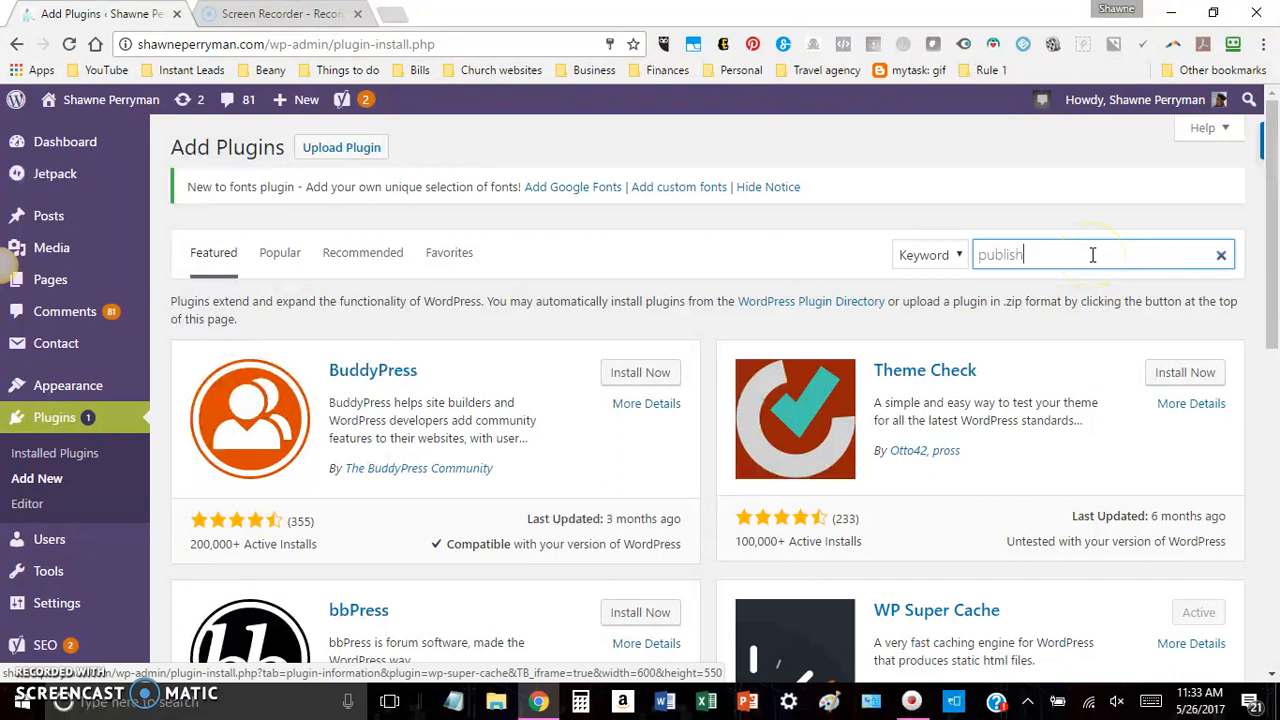
text( to schedule)
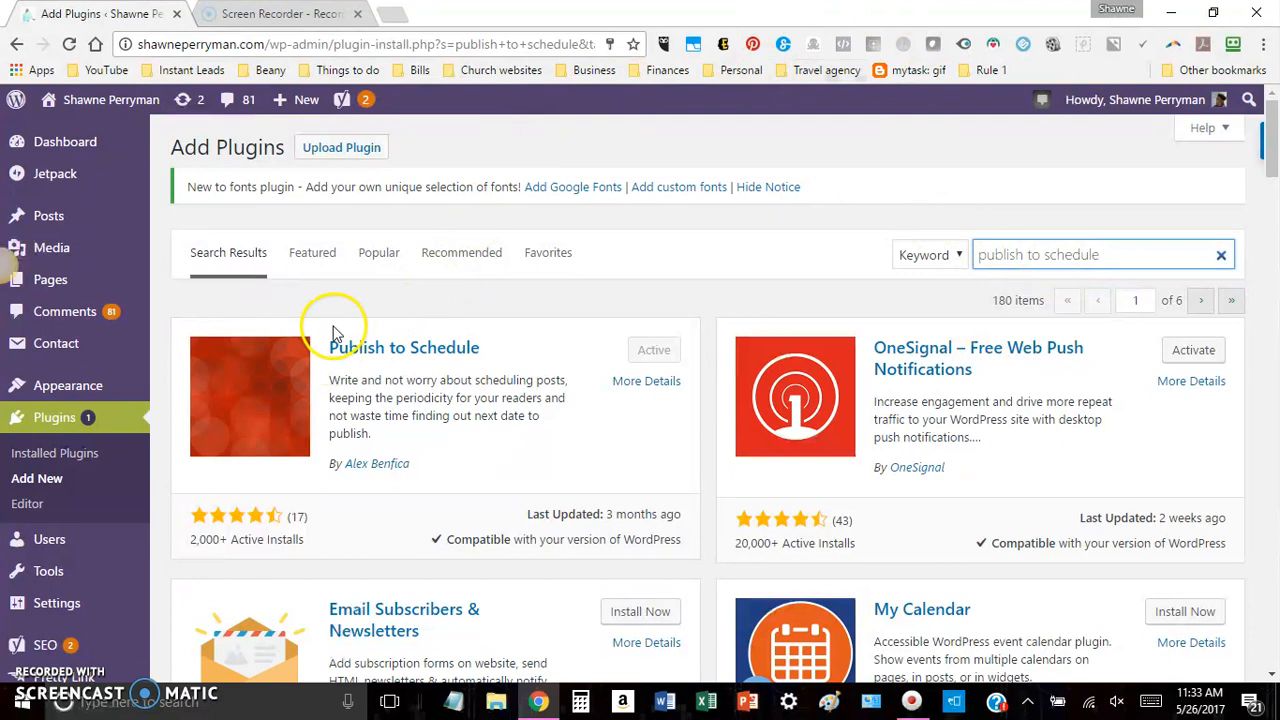
drag(326, 345, 513, 352)
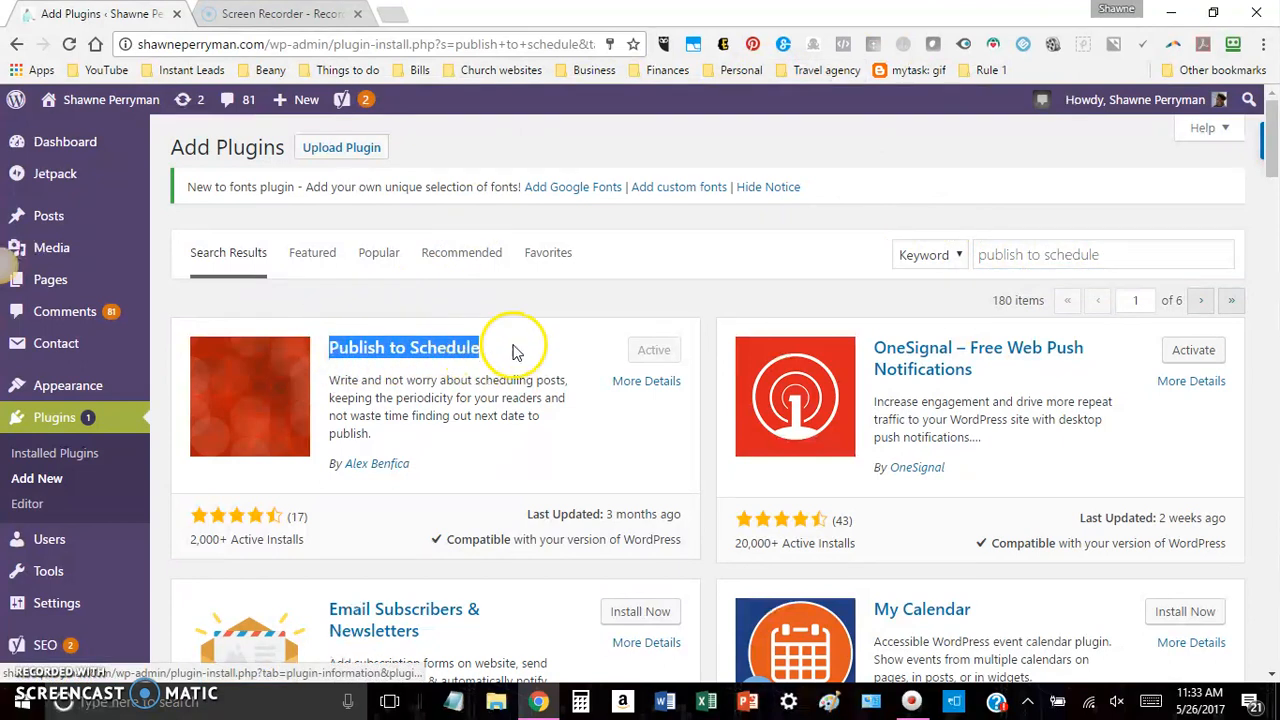
click(515, 351)
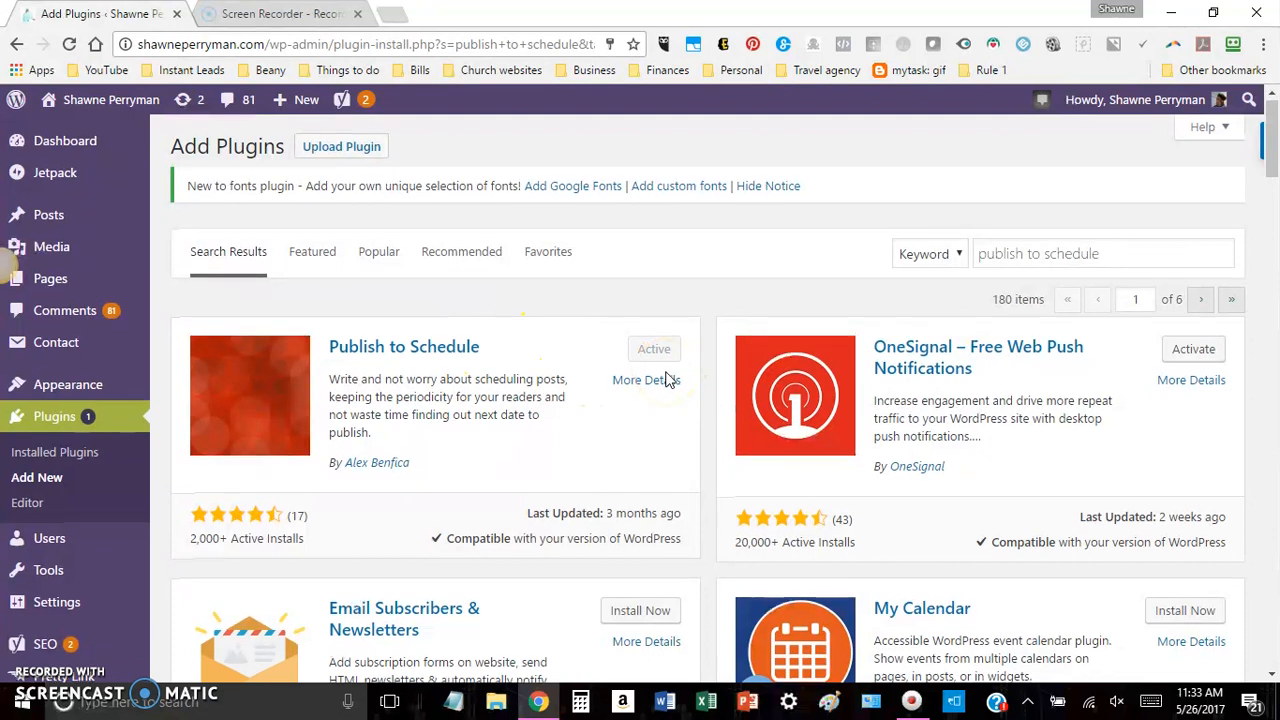
Install the Email Subscribers & Newsletters plugin from the search results.
scroll(668, 380, down, 1)
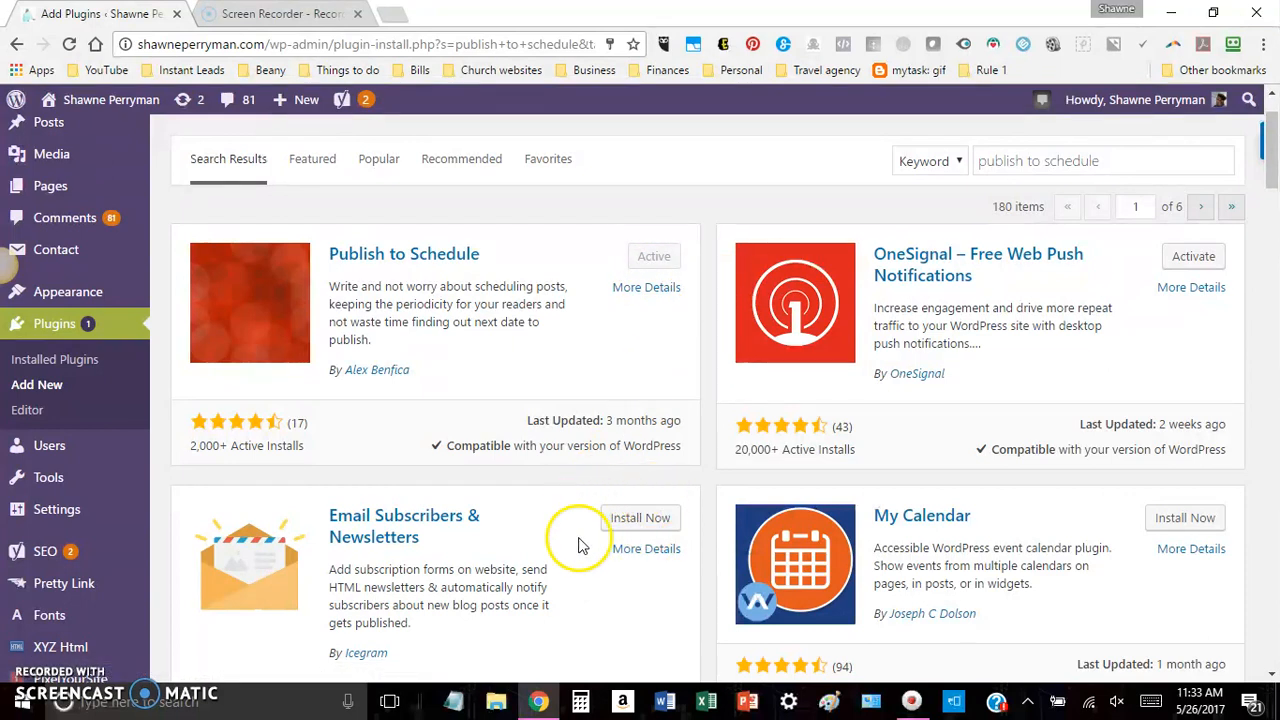
click(640, 524)
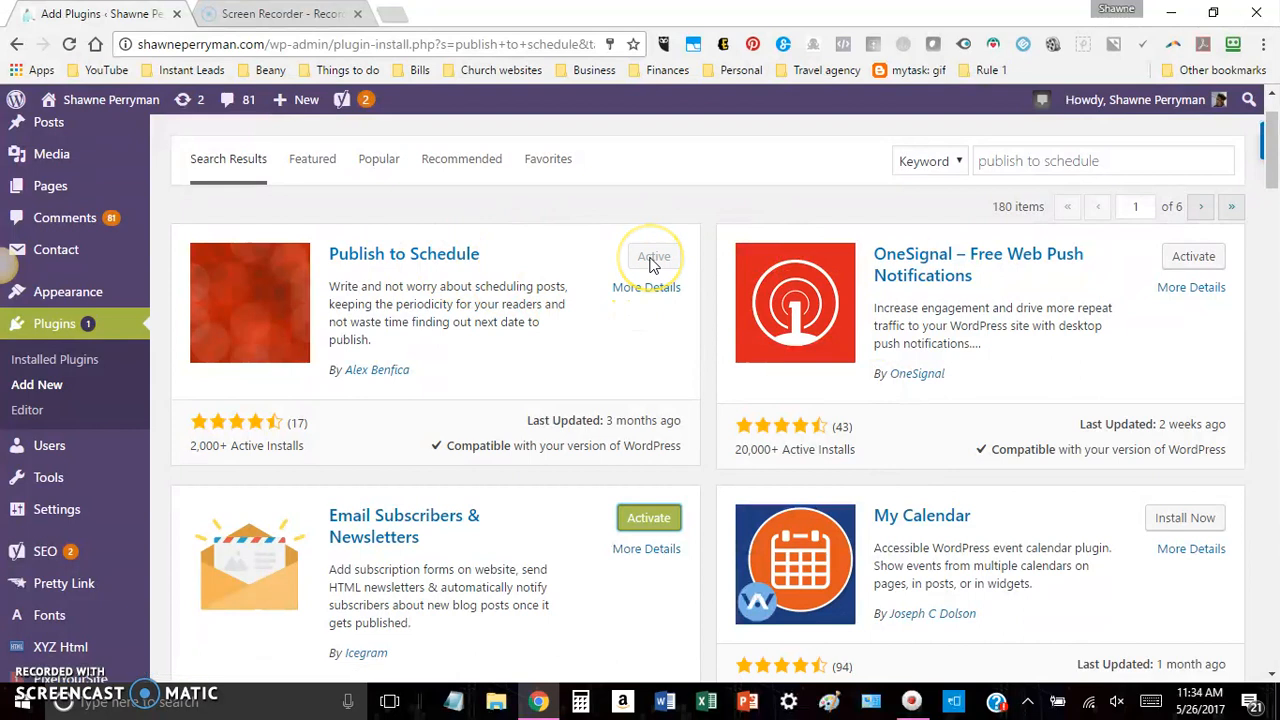
Open the settings page of the Publish to Schedule plugin.
mouse_move(50, 448)
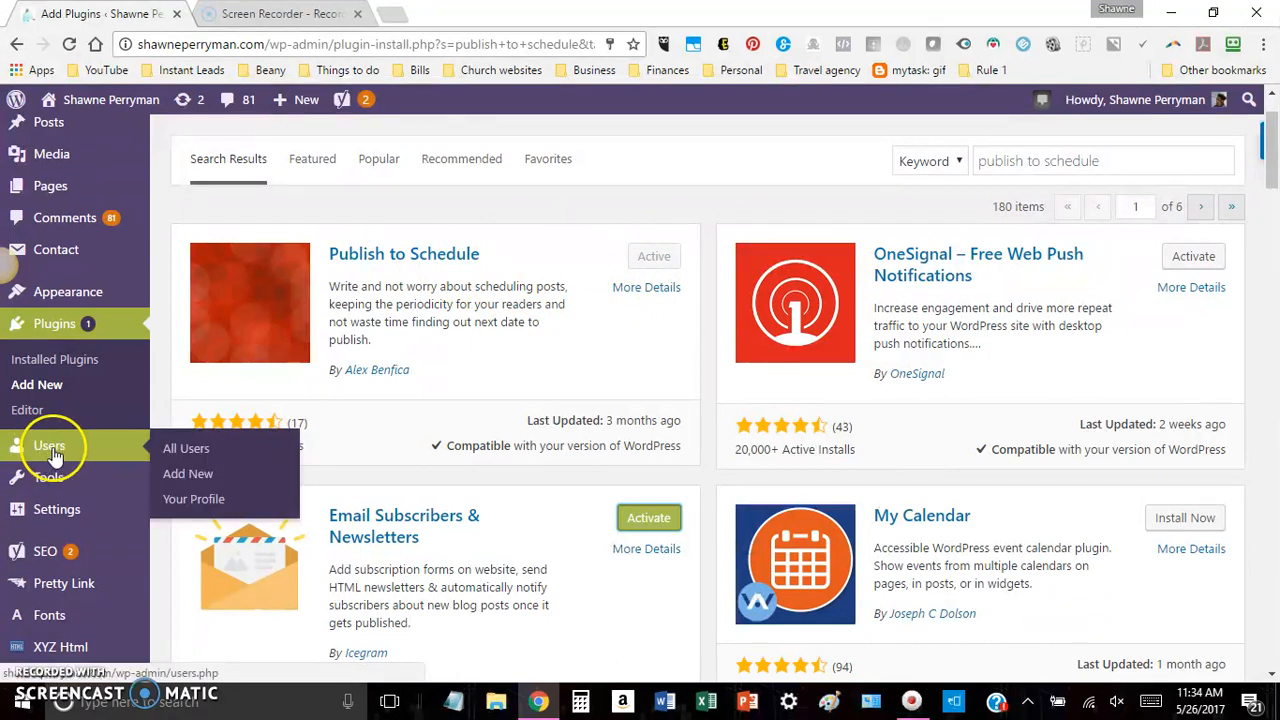
mouse_move(85, 503)
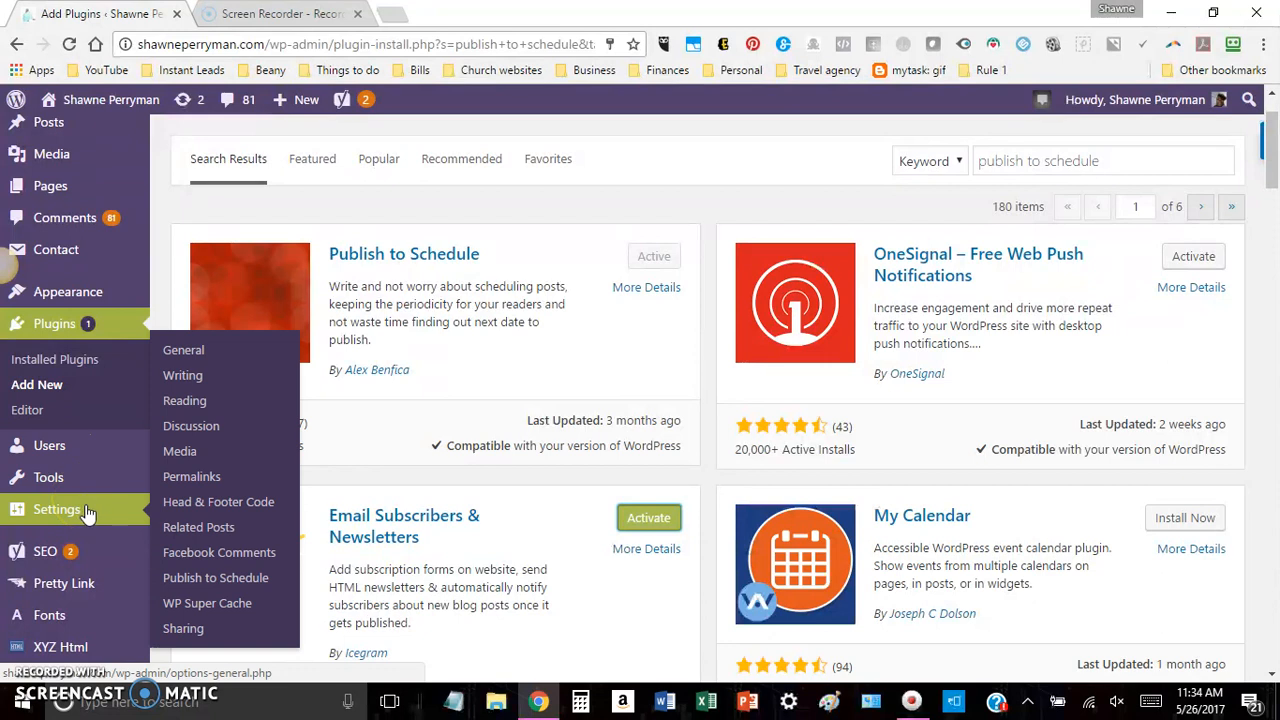
click(205, 532)
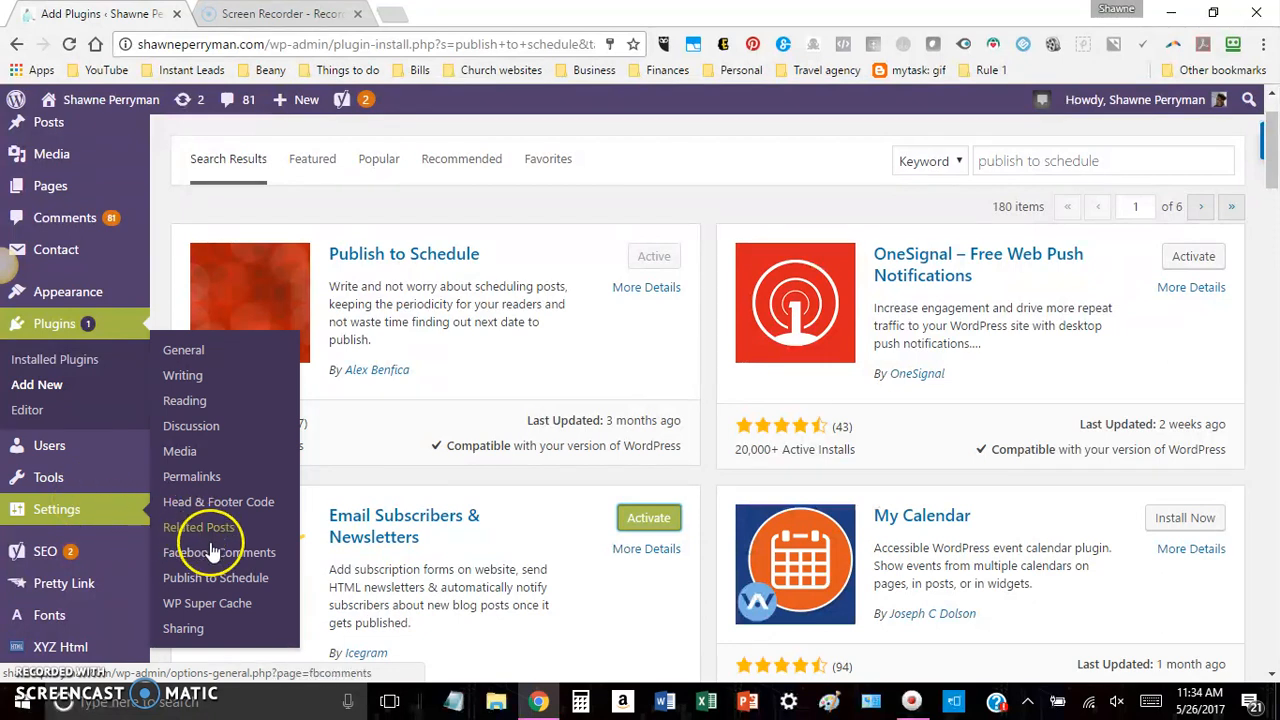
click(228, 580)
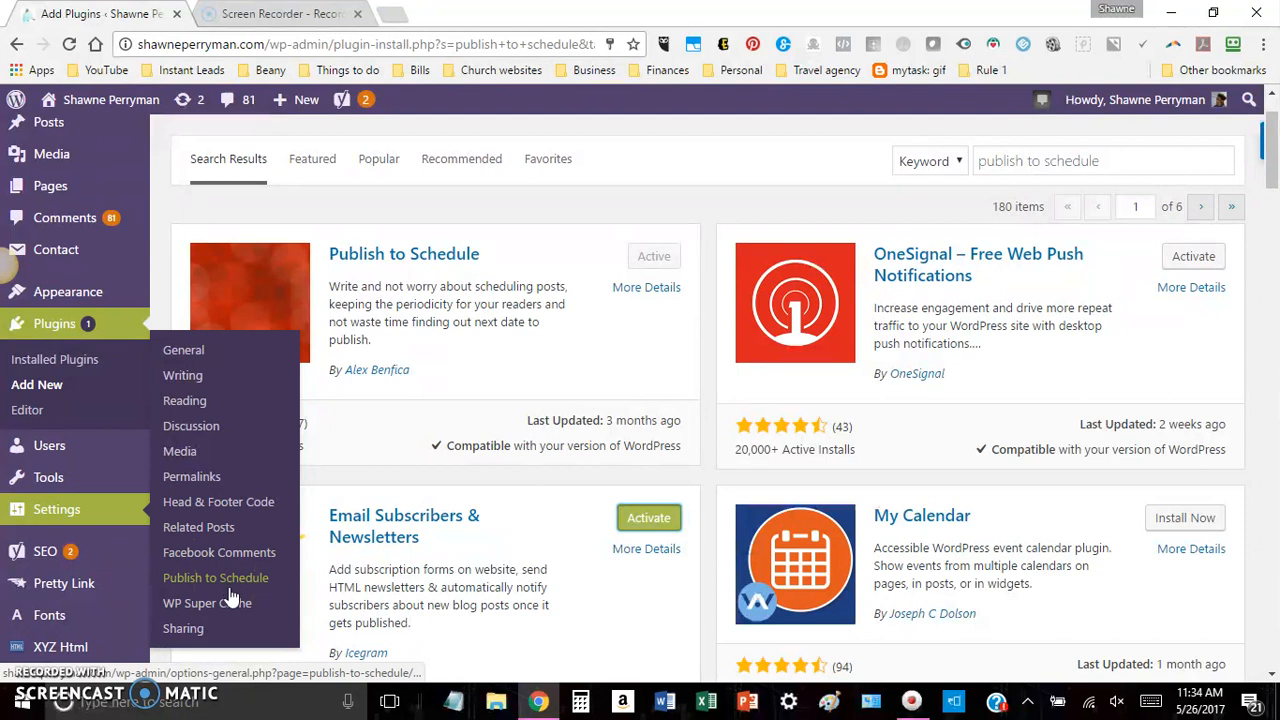
click(230, 590)
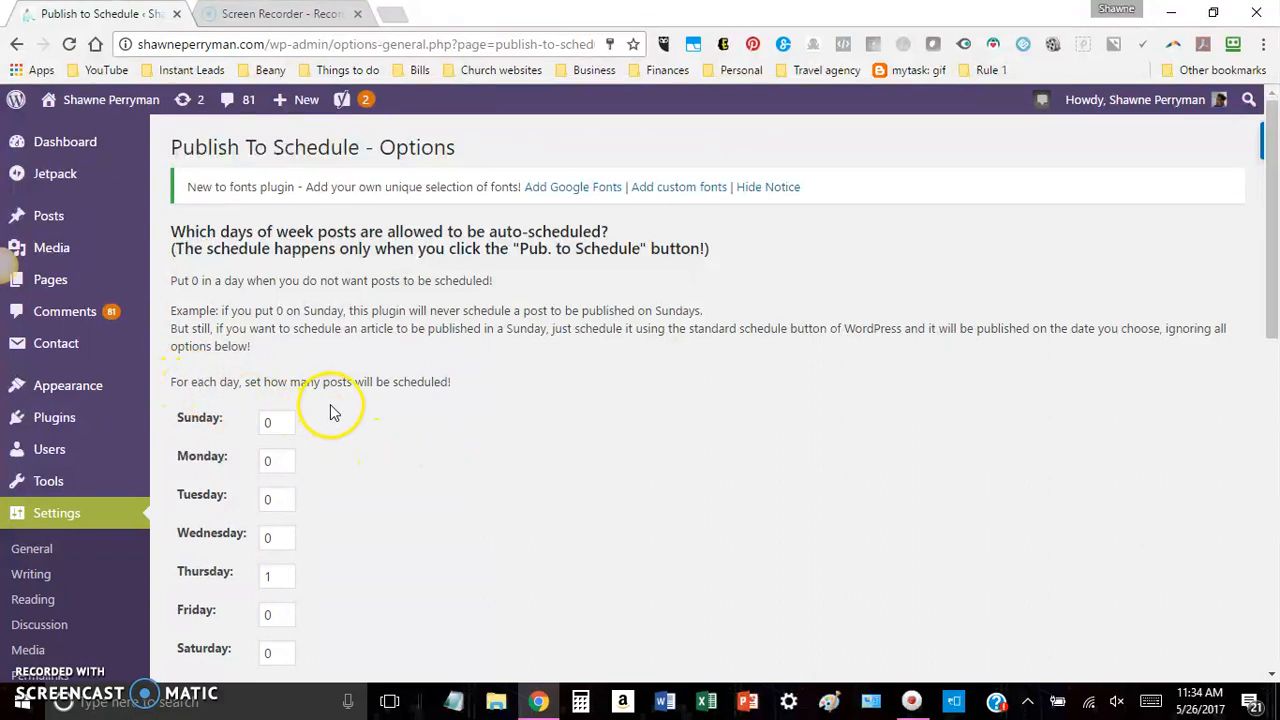
Review the daily post counts, time interval and remaining Publish to Schedule options, and save all changes.
scroll(430, 416, down, 1)
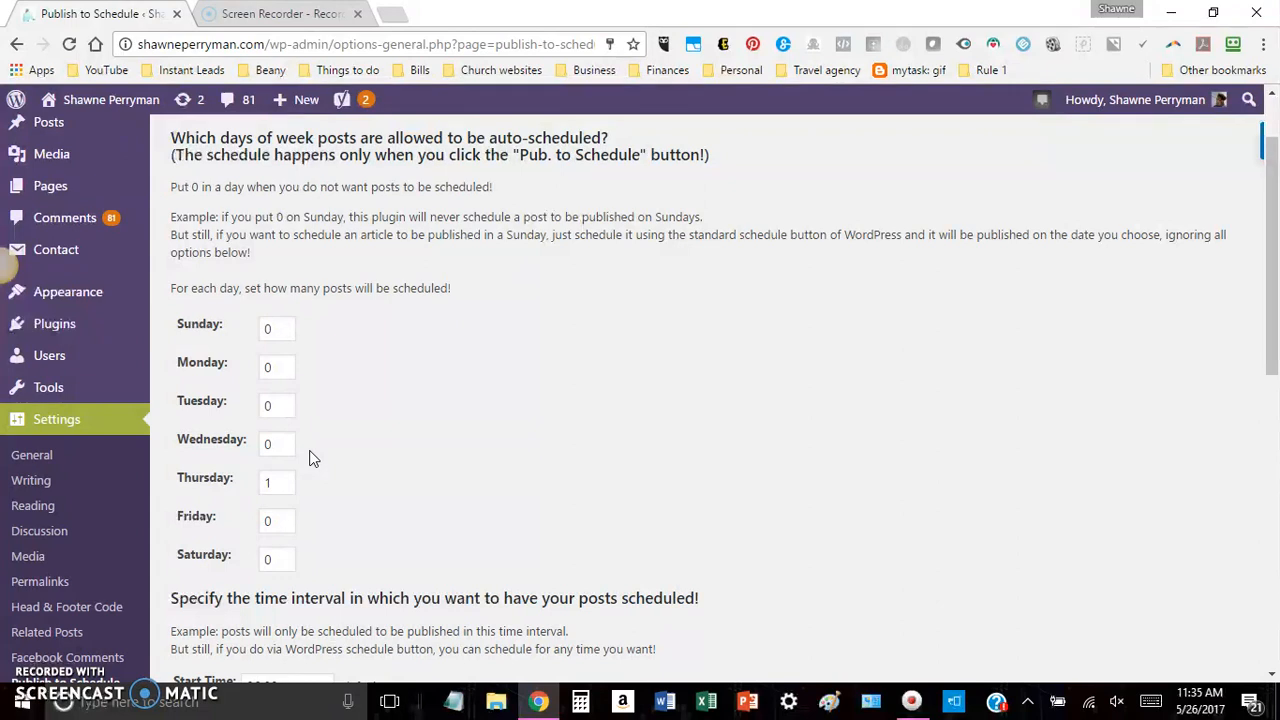
scroll(505, 465, down, 3)
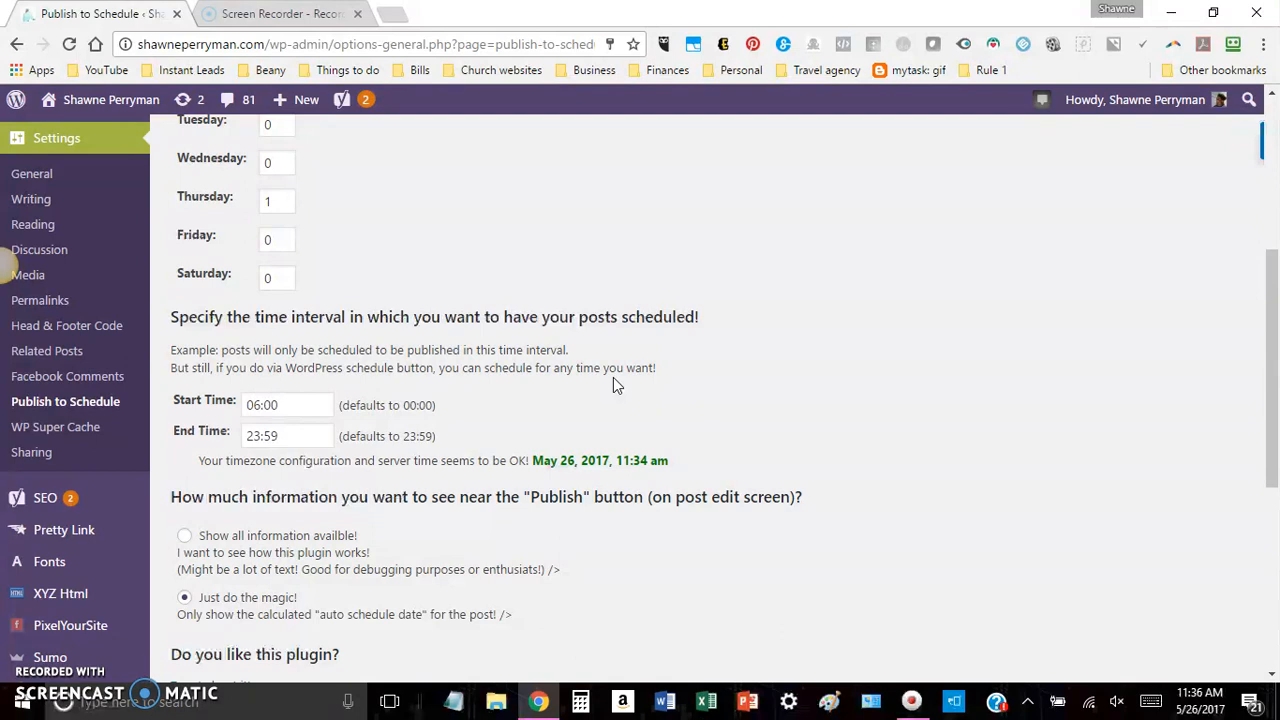
scroll(616, 386, down, 3)
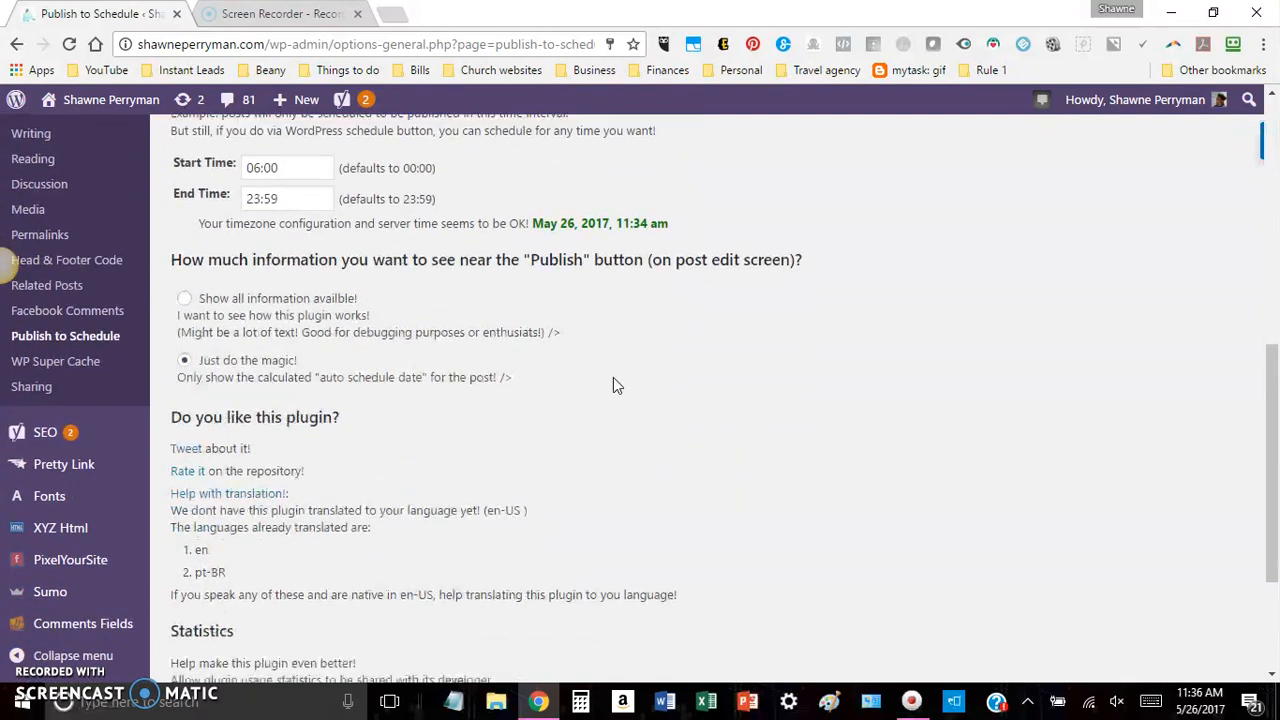
scroll(615, 380, down, 2)
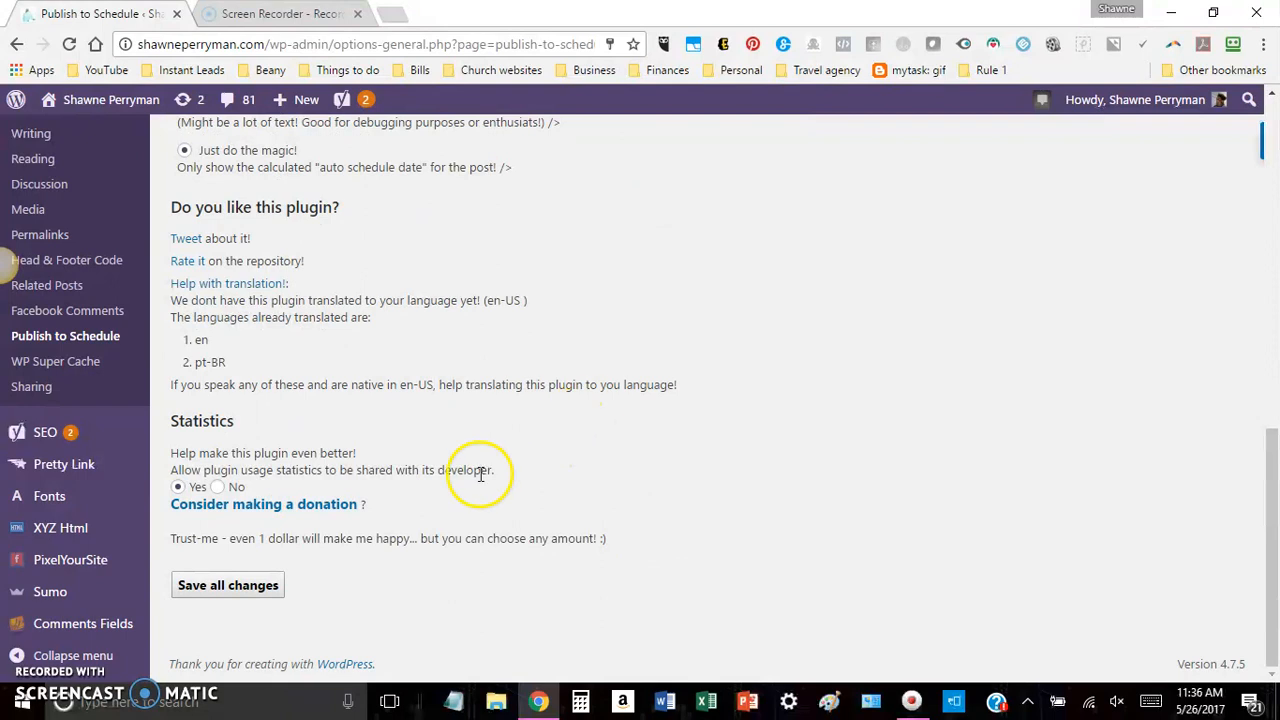
click(230, 585)
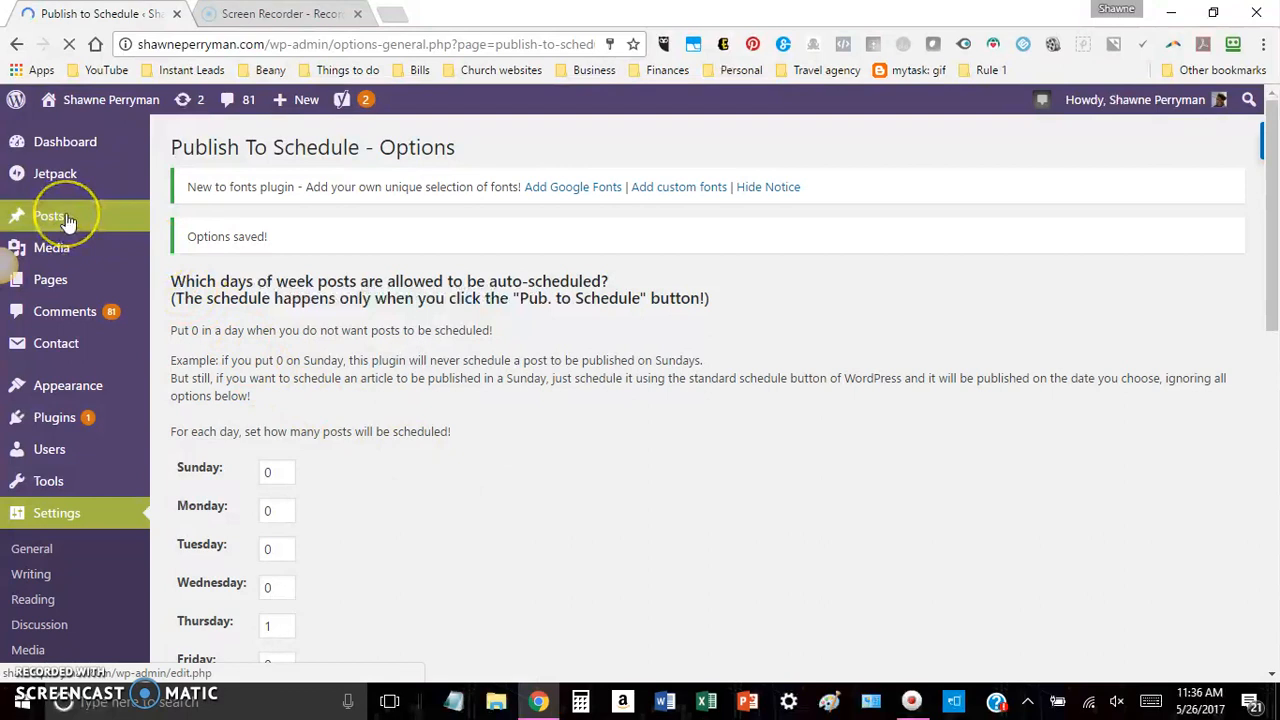
Create a new post titled "test" with the body text "test test".
mouse_move(67, 222)
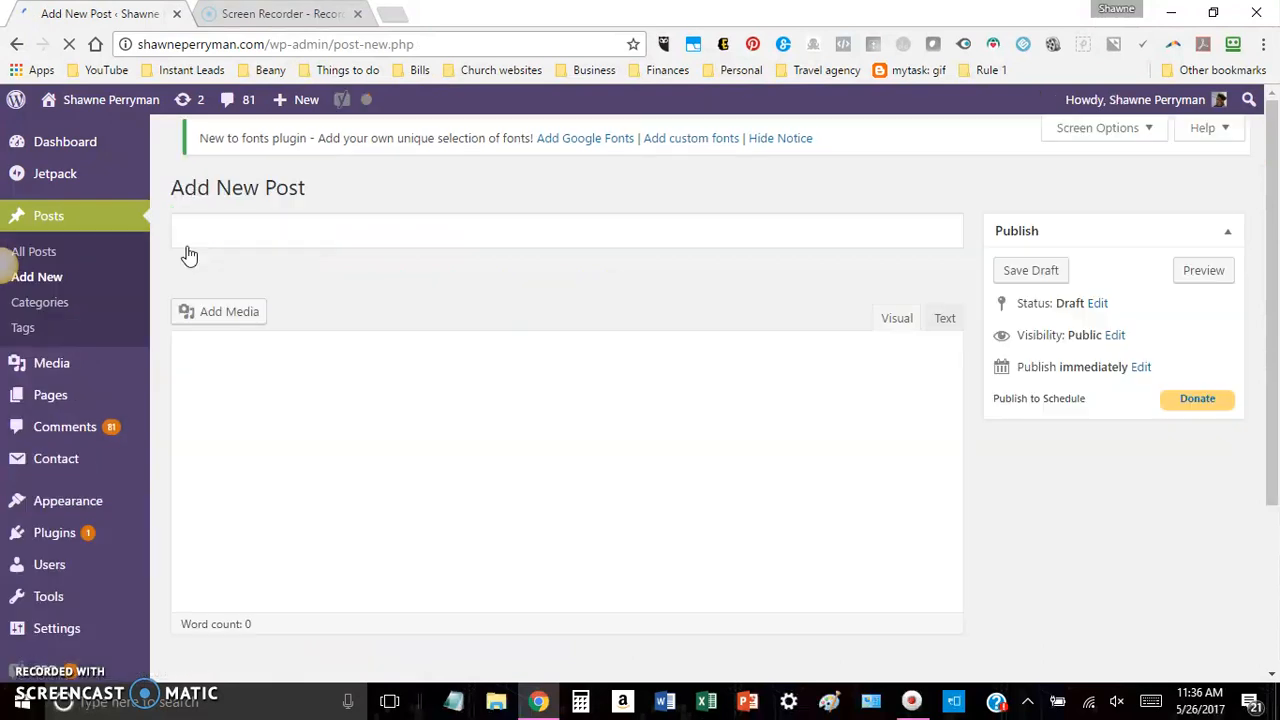
click(641, 447)
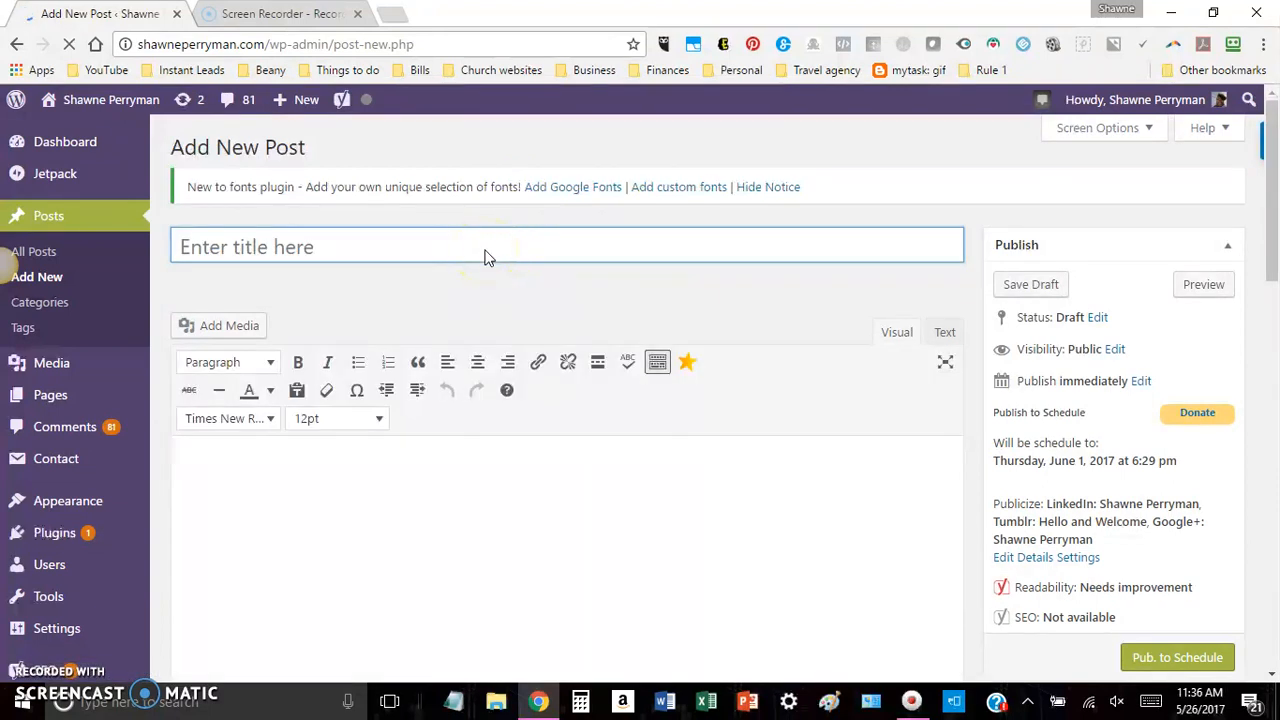
text(test)
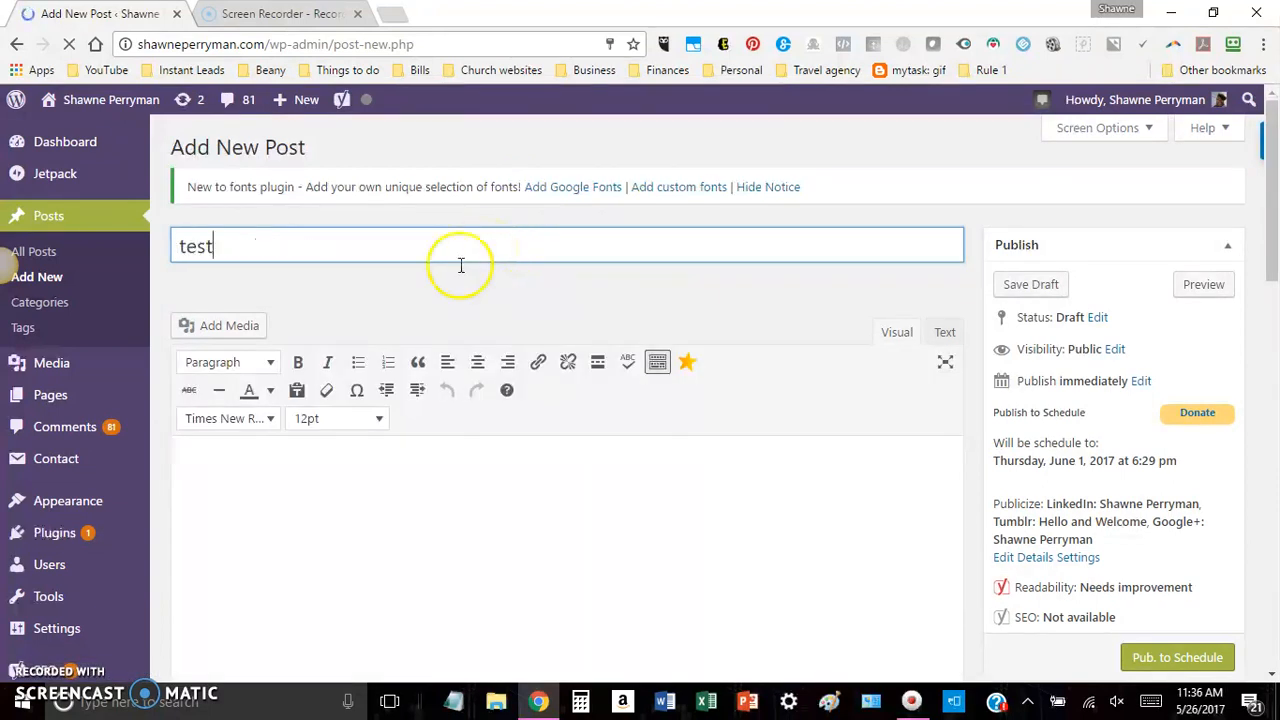
click(314, 481)
text(test test)
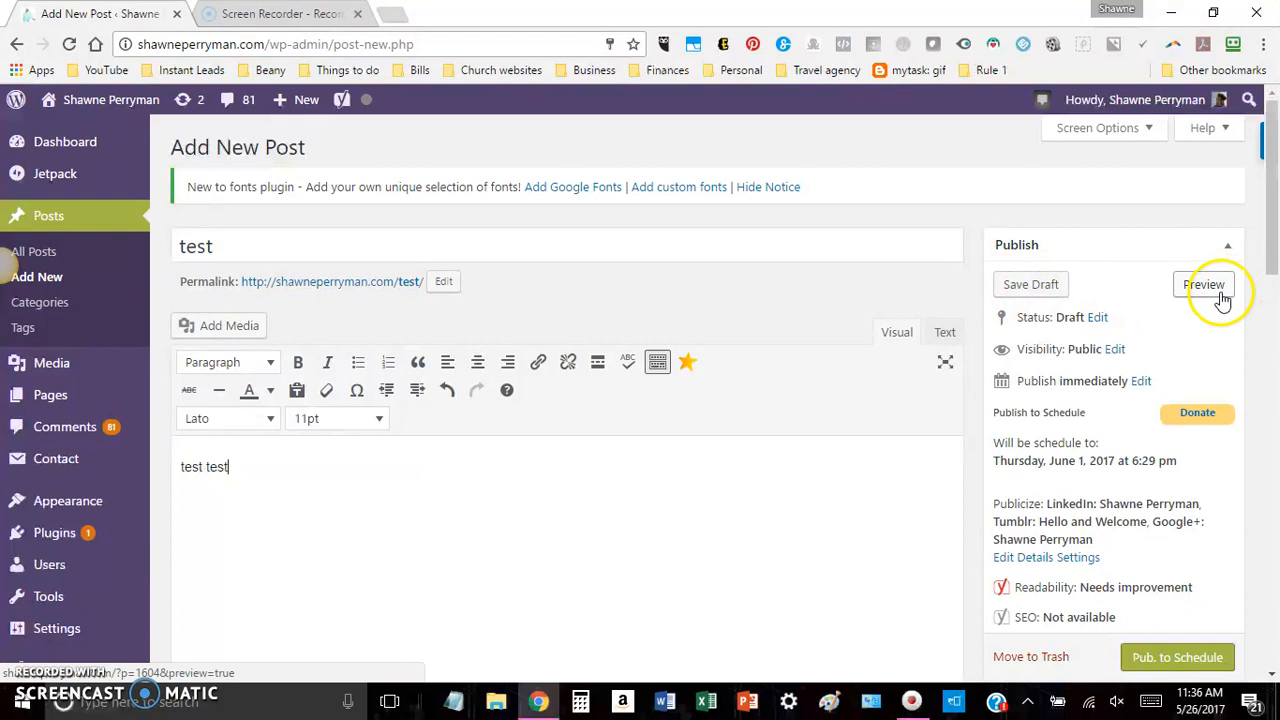
Check the automatically calculated publication date and schedule the post with Publish to Schedule.
scroll(1075, 390, down, 2)
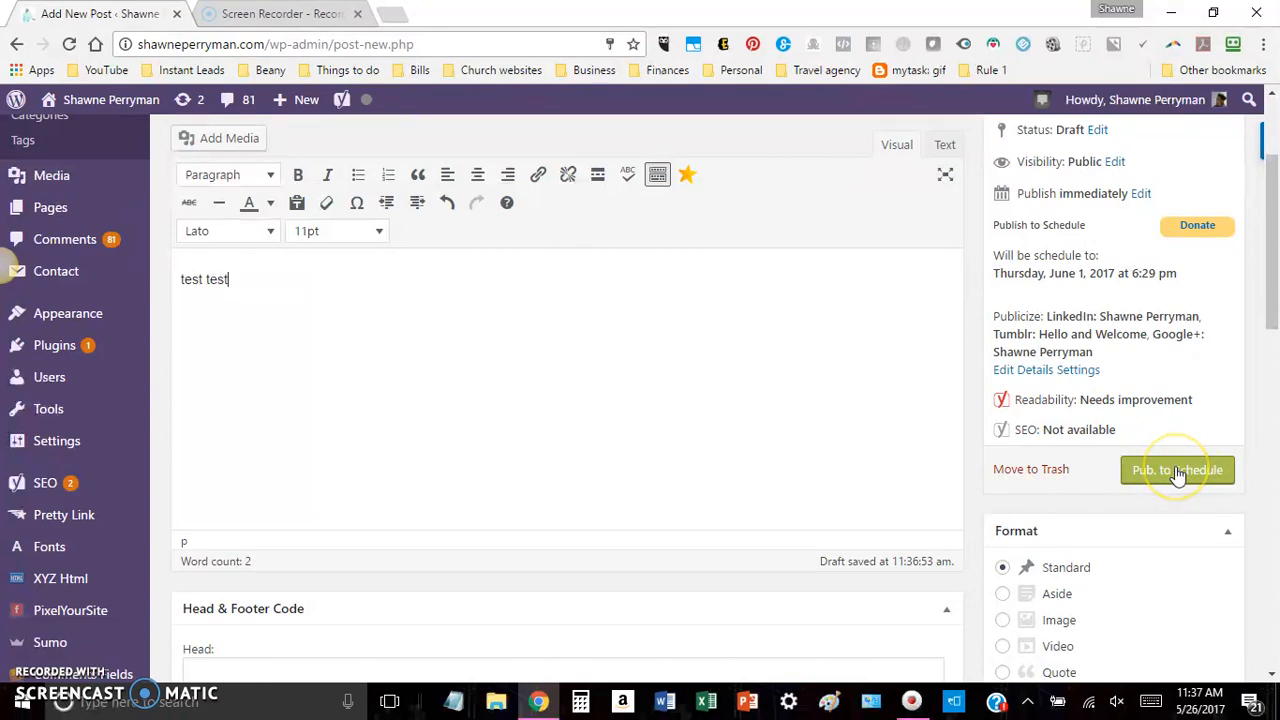
scroll(1178, 476, up, 1)
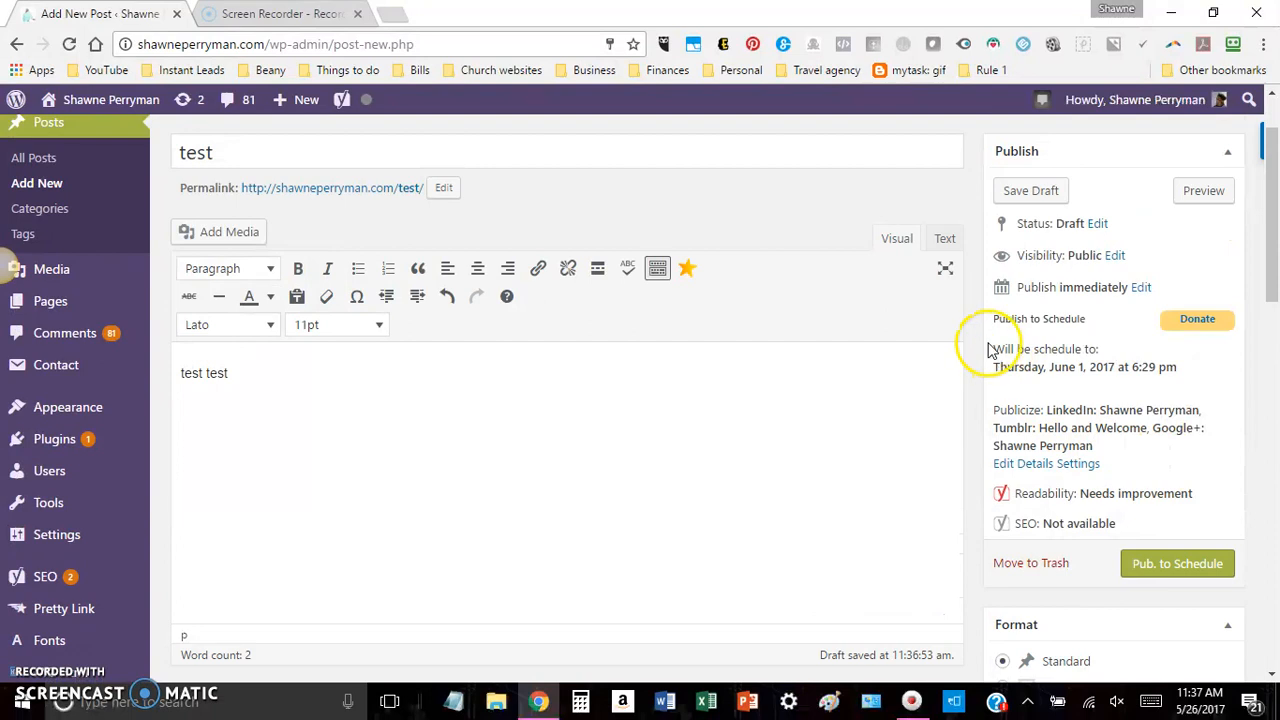
drag(994, 348, 1180, 366)
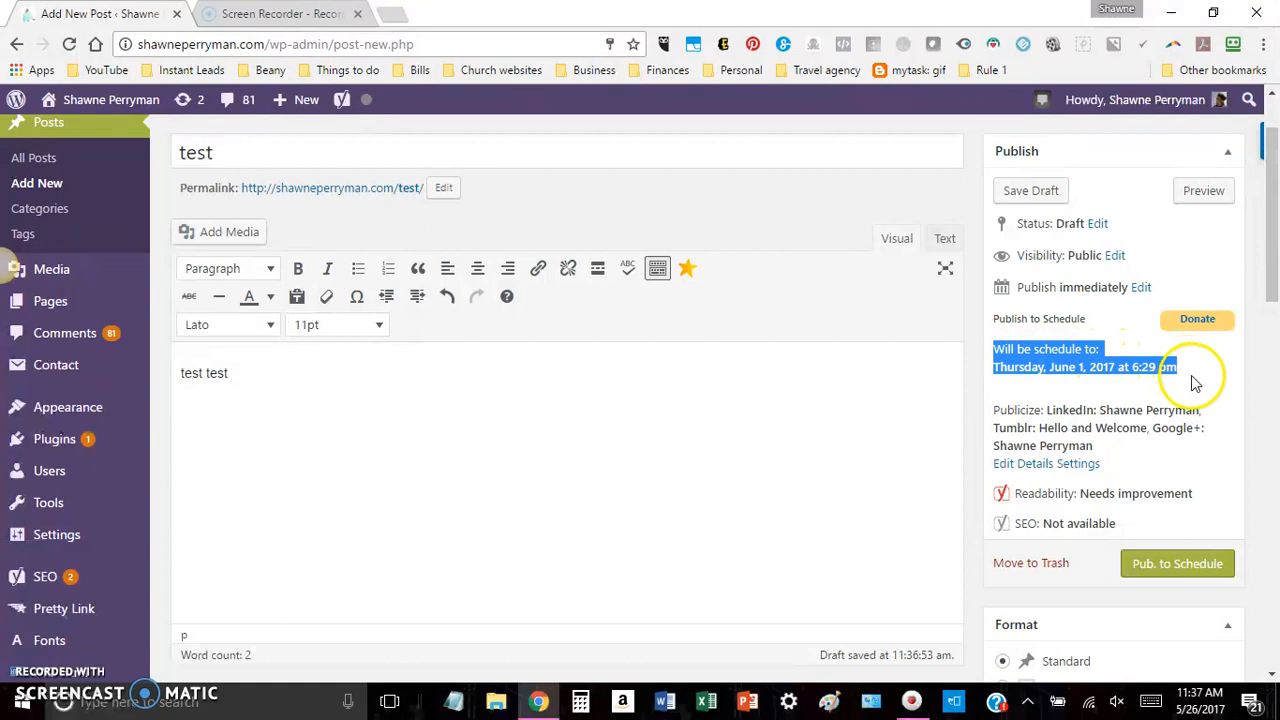
click(1040, 370)
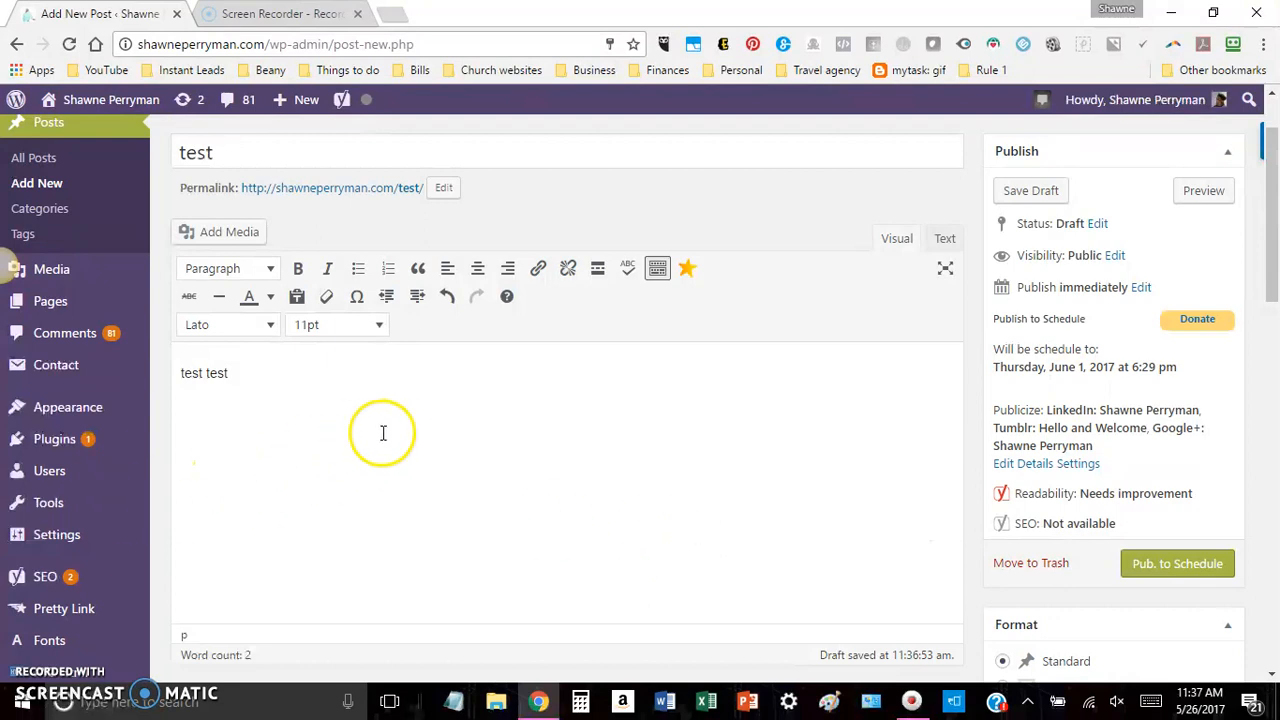
click(1158, 567)
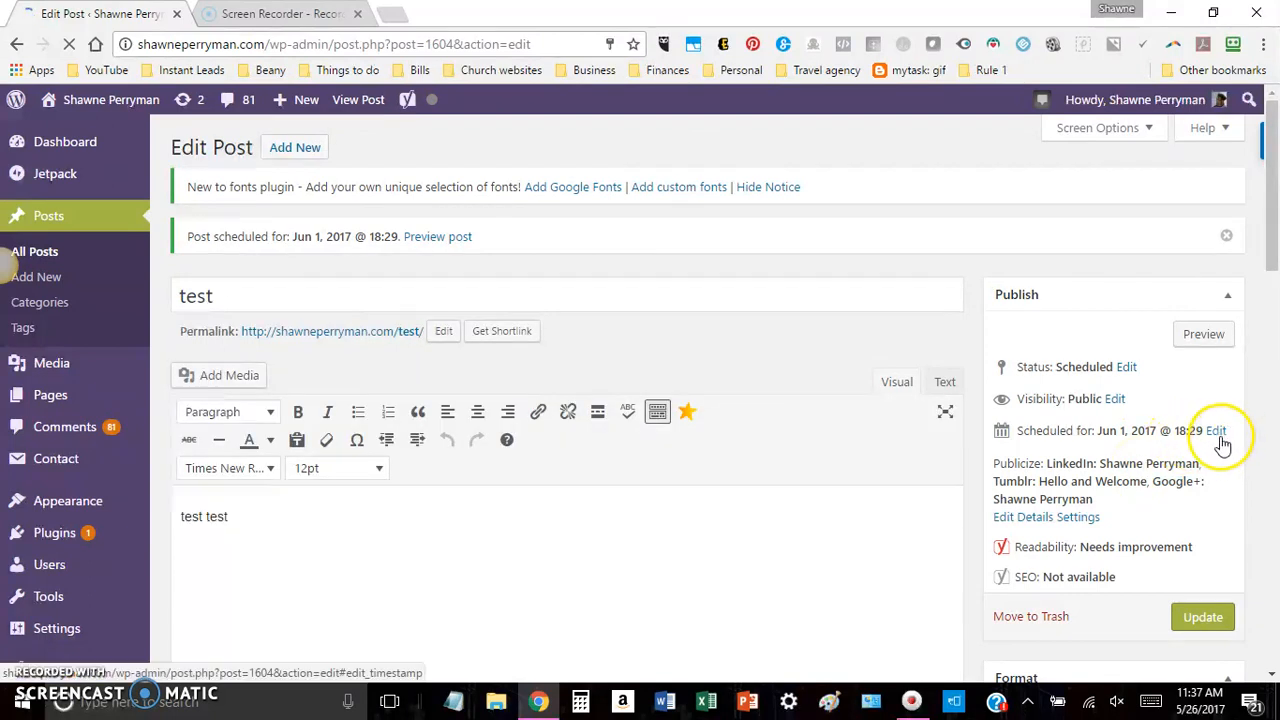
Change the post's scheduled date to May 27, 2017 at 12:00.
click(1218, 433)
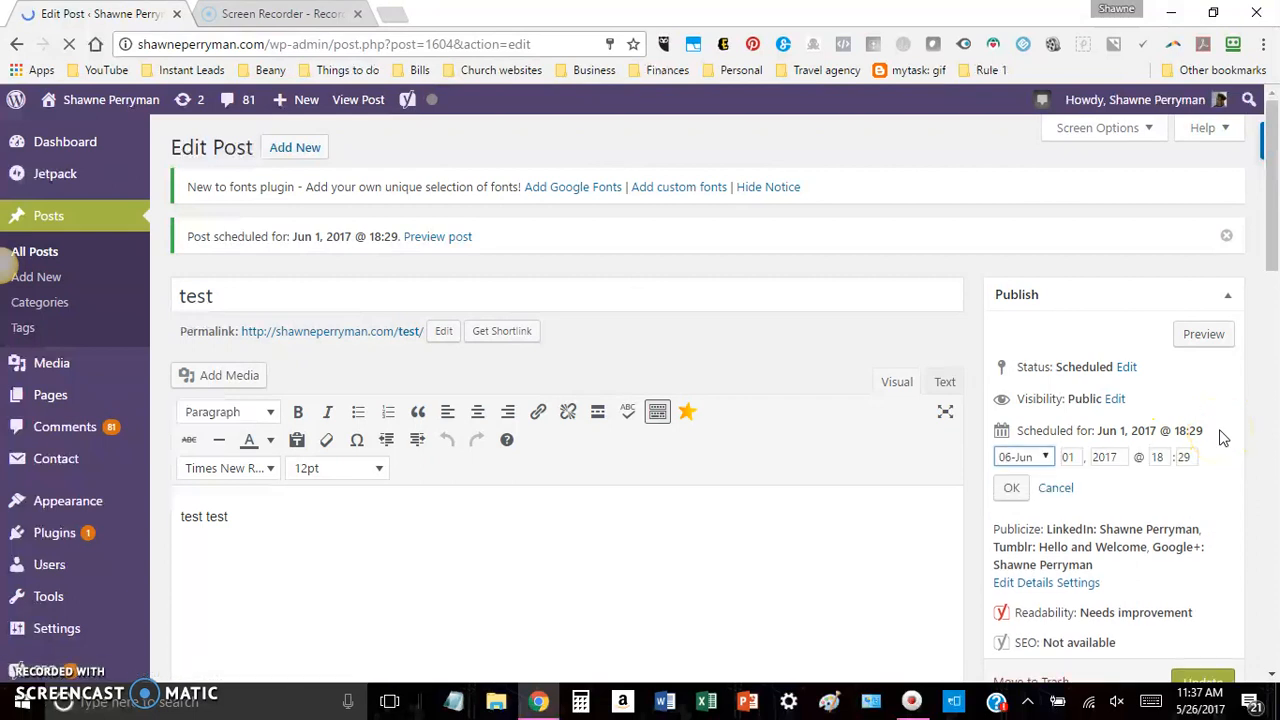
click(1048, 460)
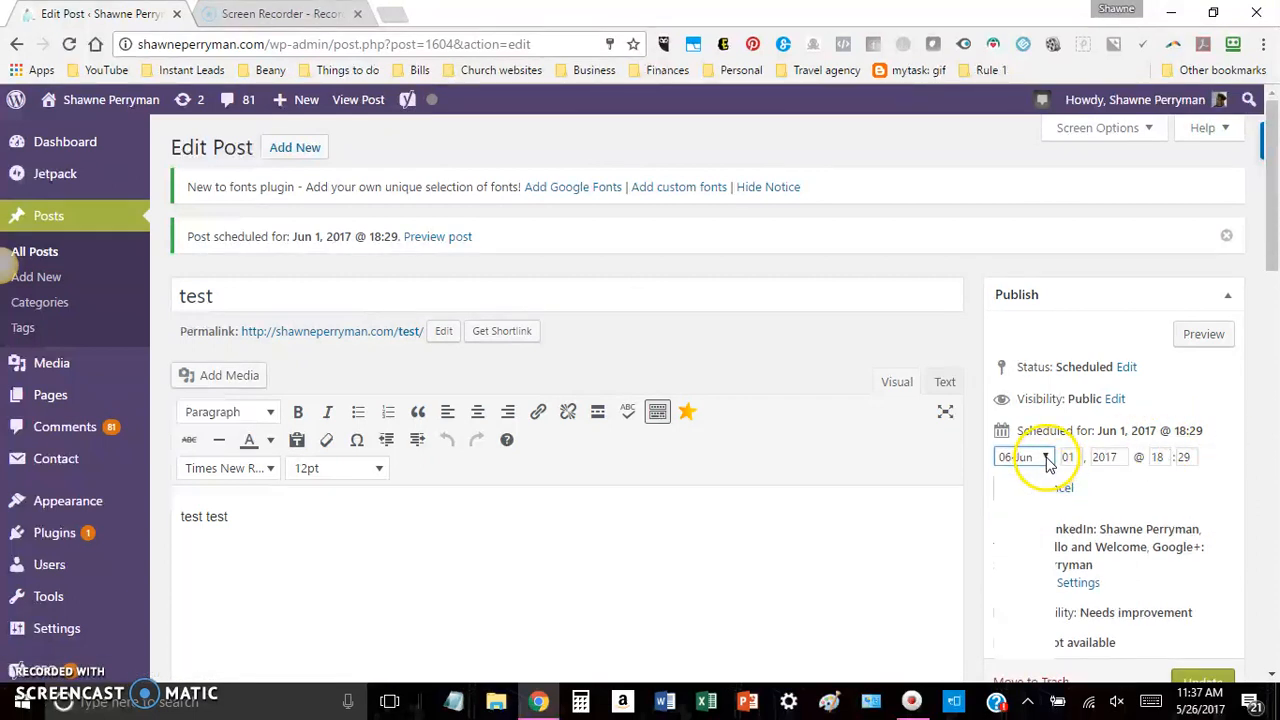
click(1035, 540)
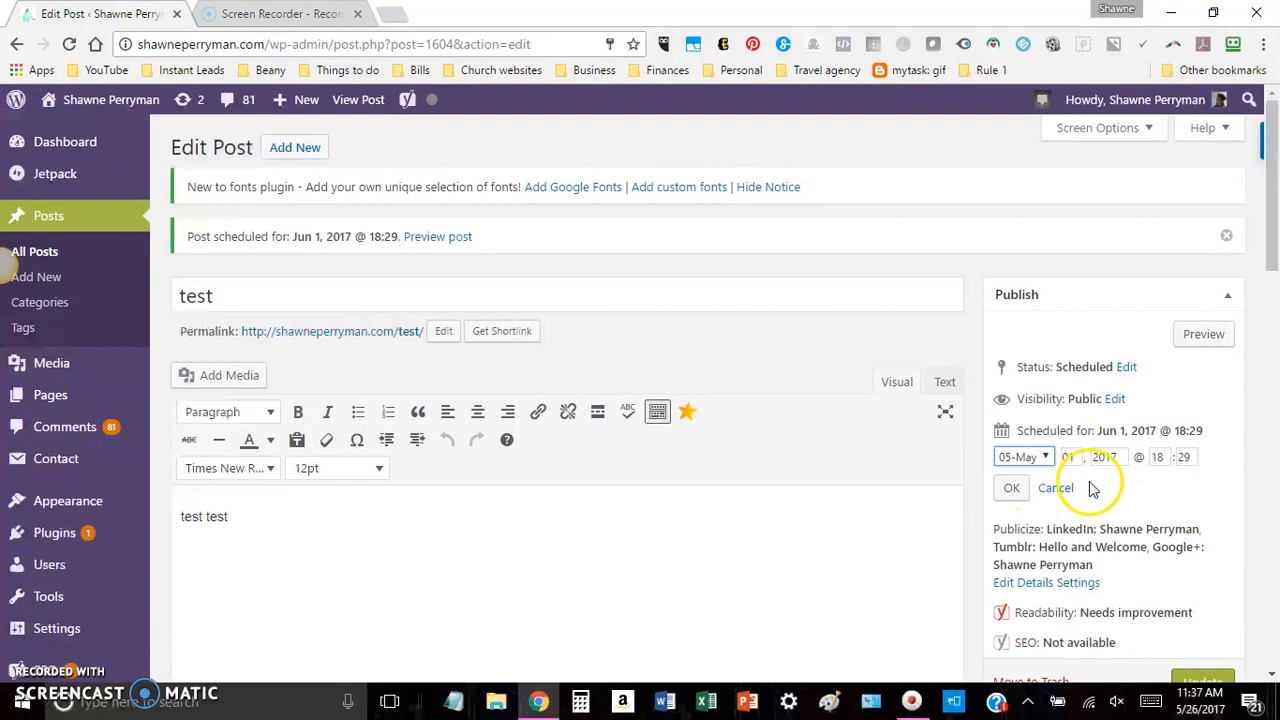
key(Tab)
text(2)
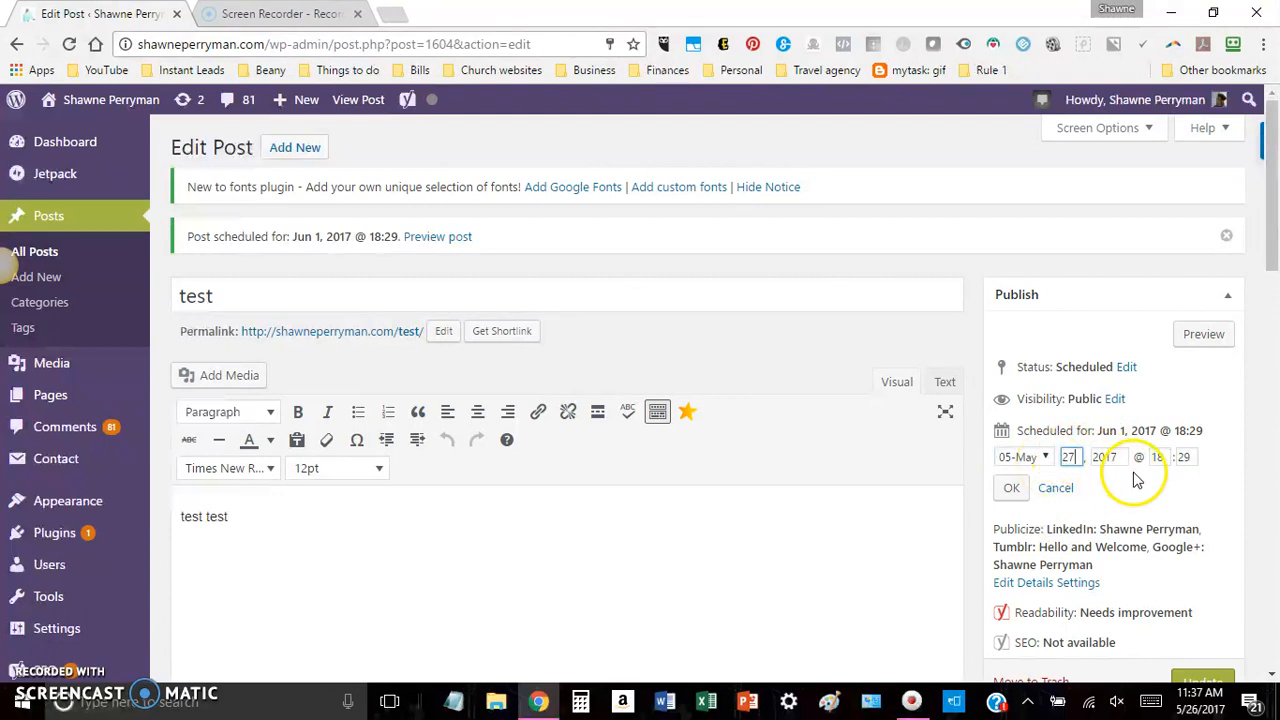
key(Tab)
key(Tab)
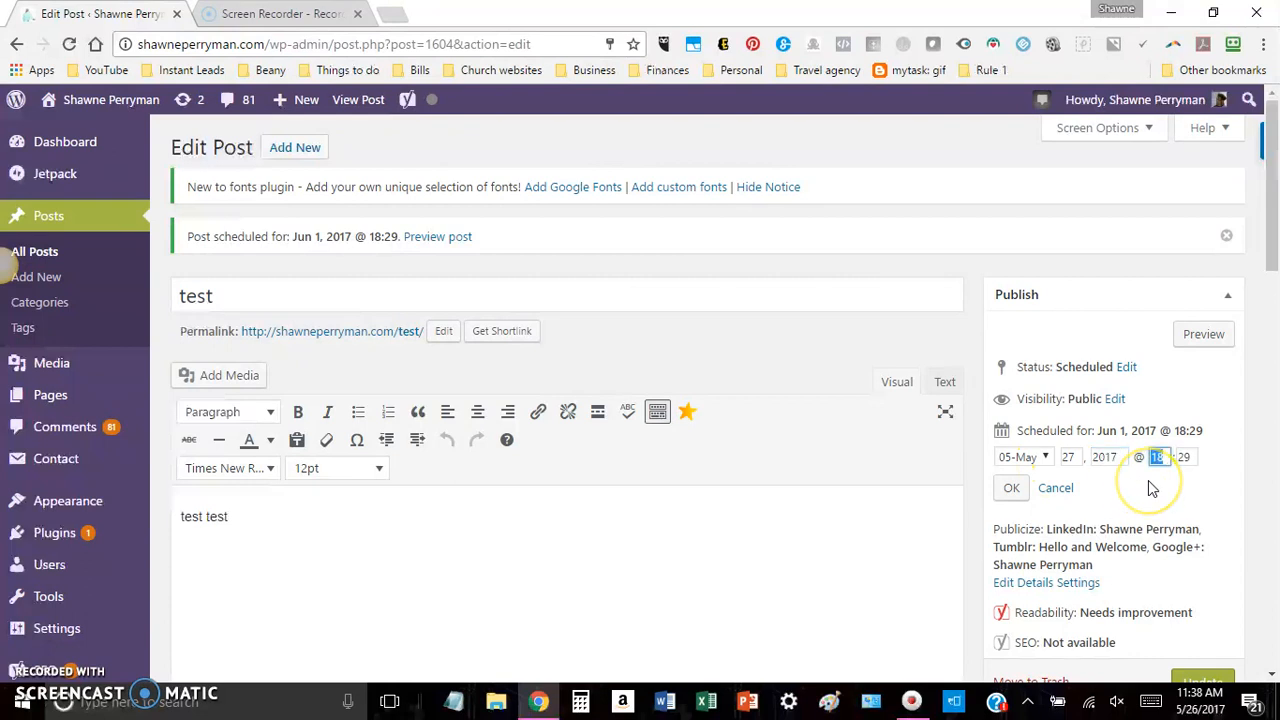
key(Tab)
text(00)
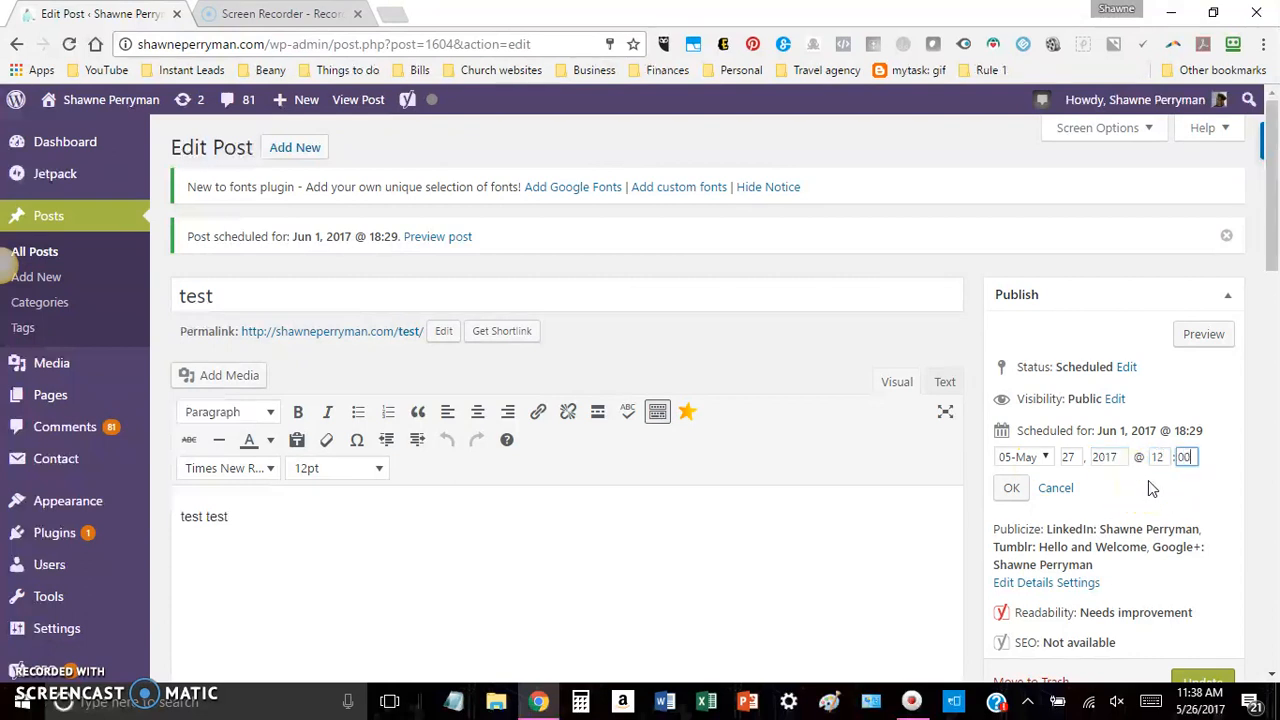
click(1018, 481)
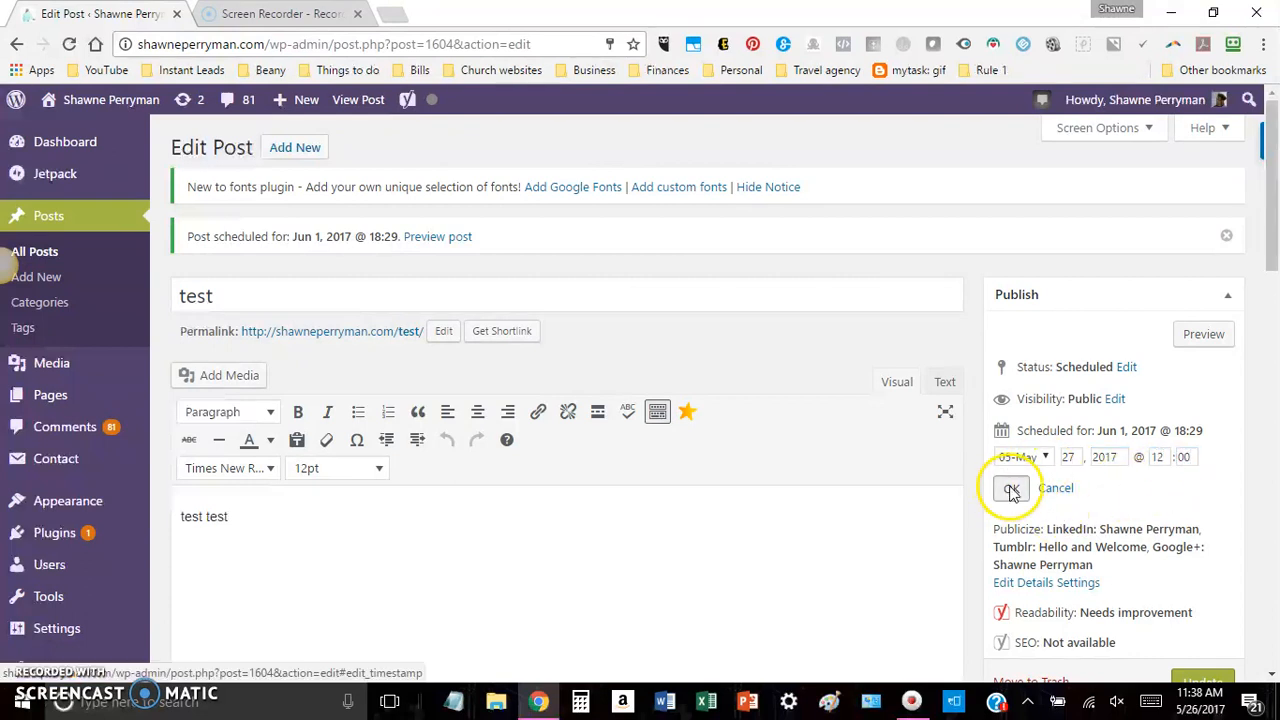
click(1015, 486)
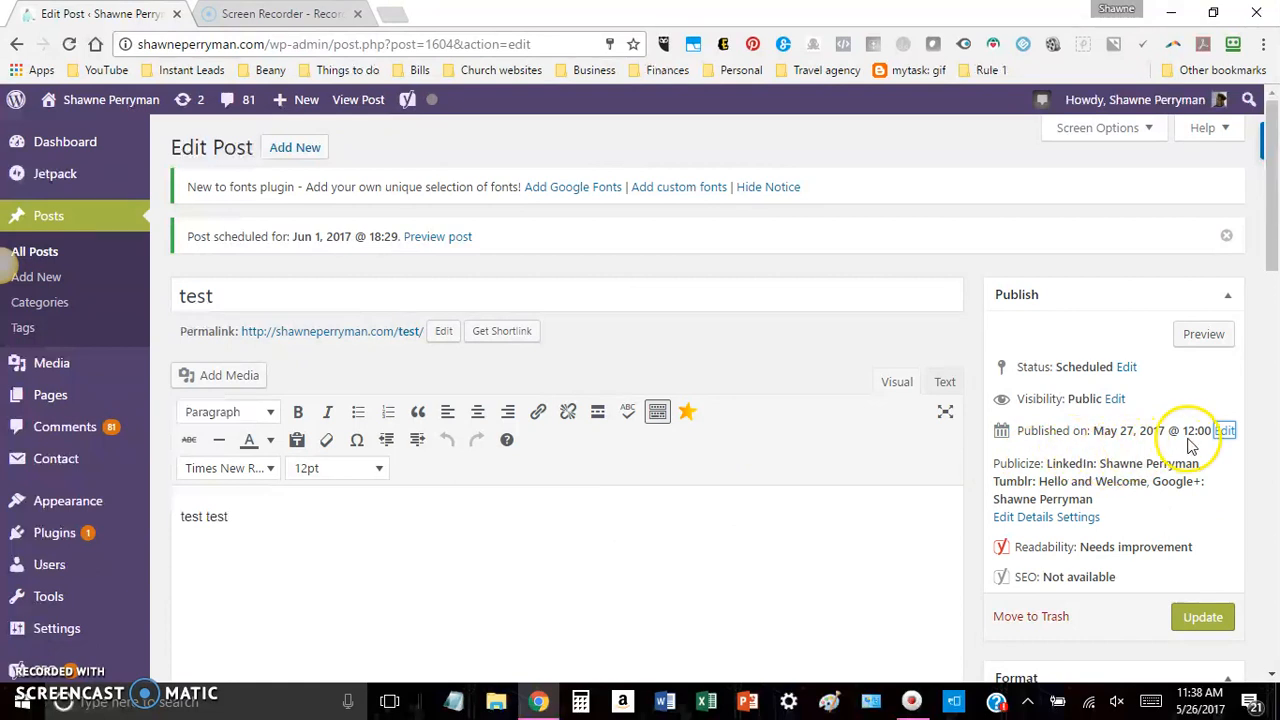
scroll(866, 520, down, 2)
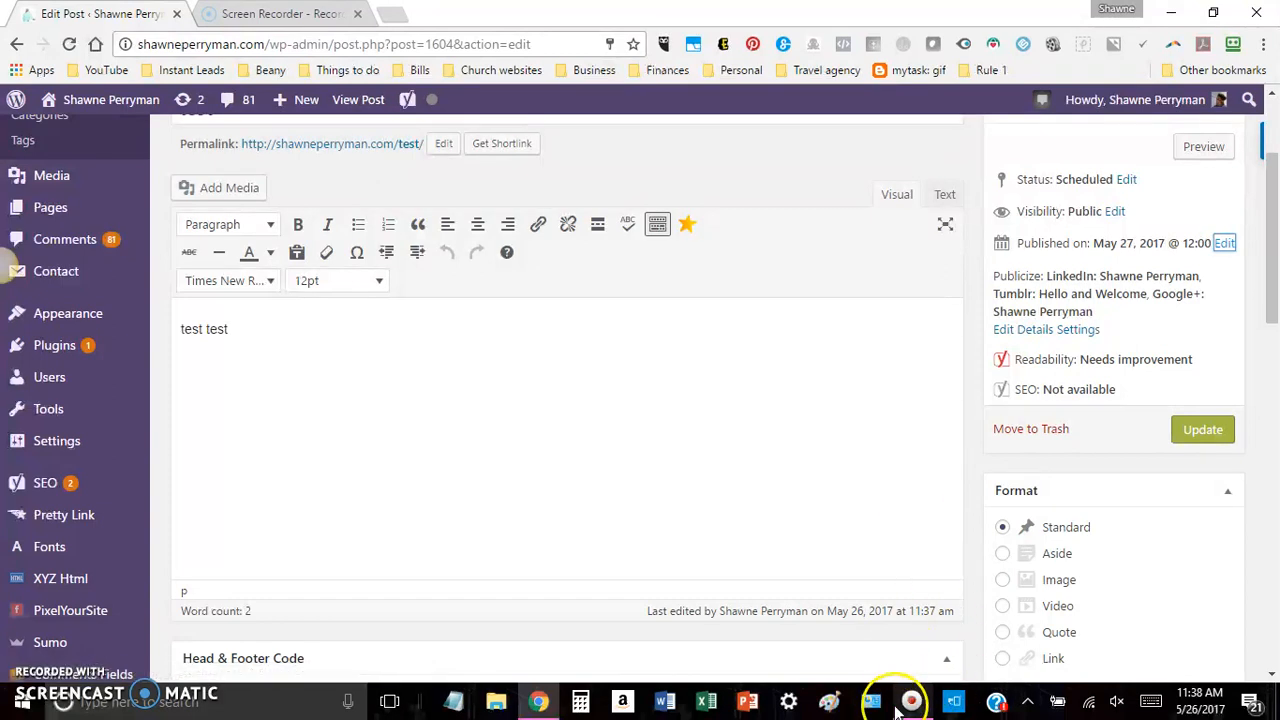
mouse_move(912, 700)
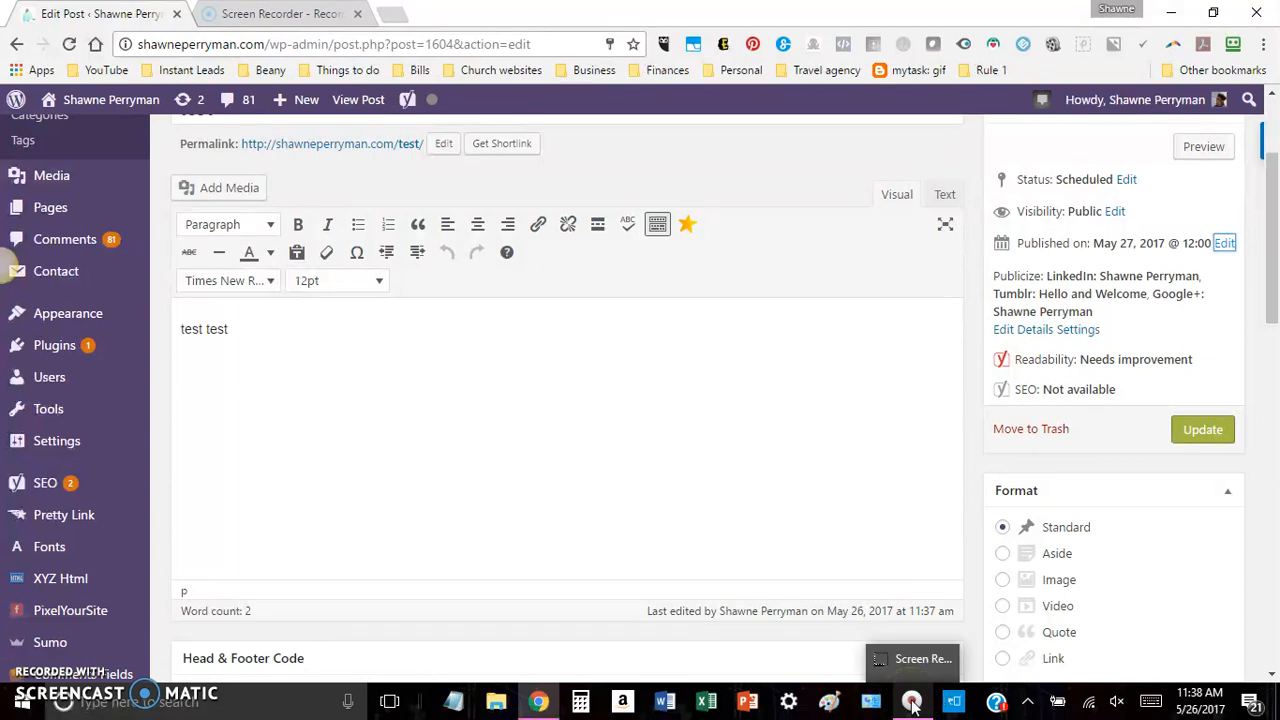